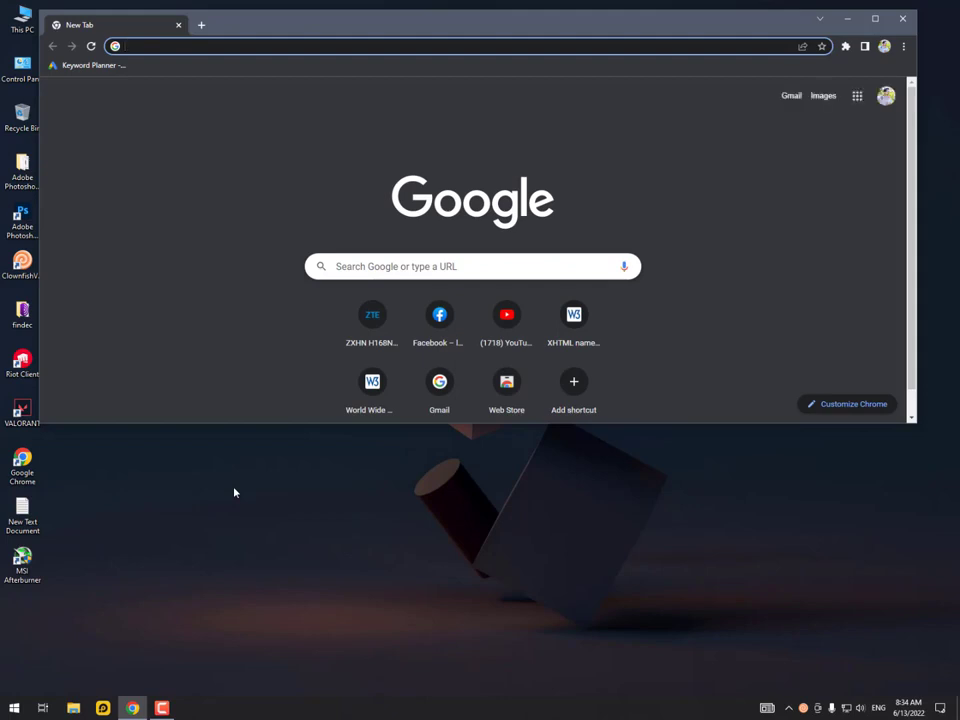
Close the Chrome window so the desktop is showing
left_click(902, 20)
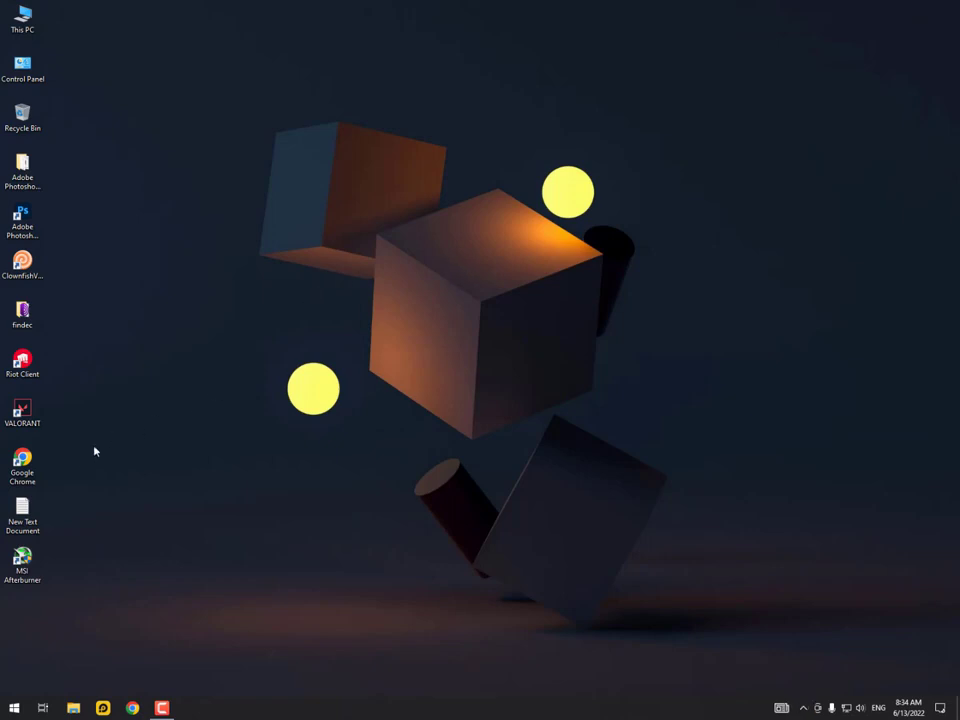
Search the Start menu for 'edge', then 'exp', and launch the browser to a blank new tab
left_click(14, 708)
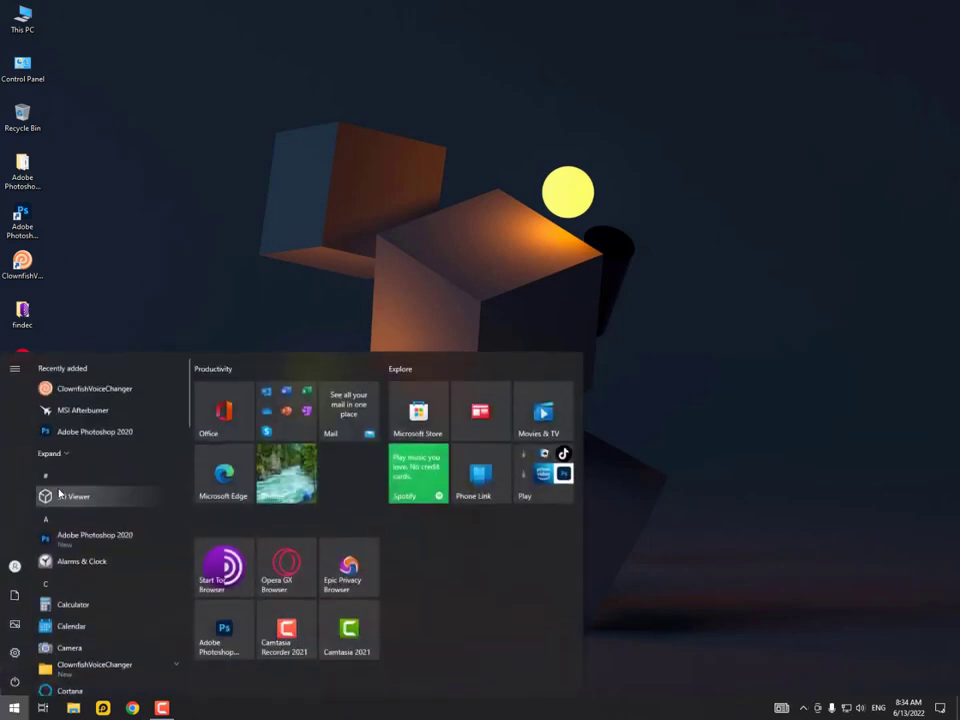
scroll(63, 495, "down", 5)
scroll(63, 494, "down", 1)
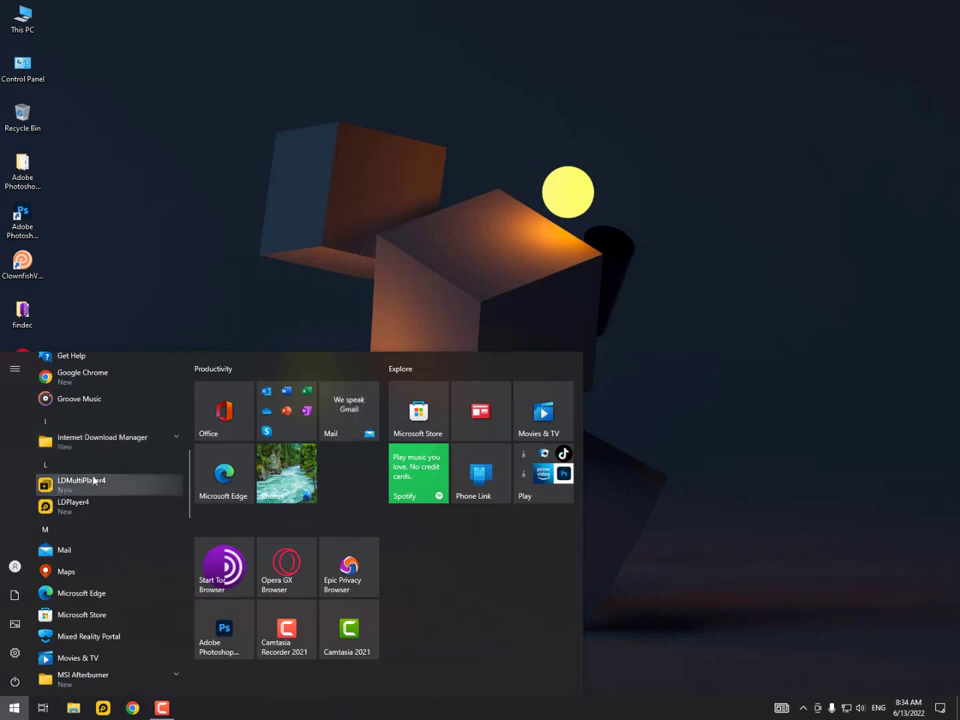
type("edge")
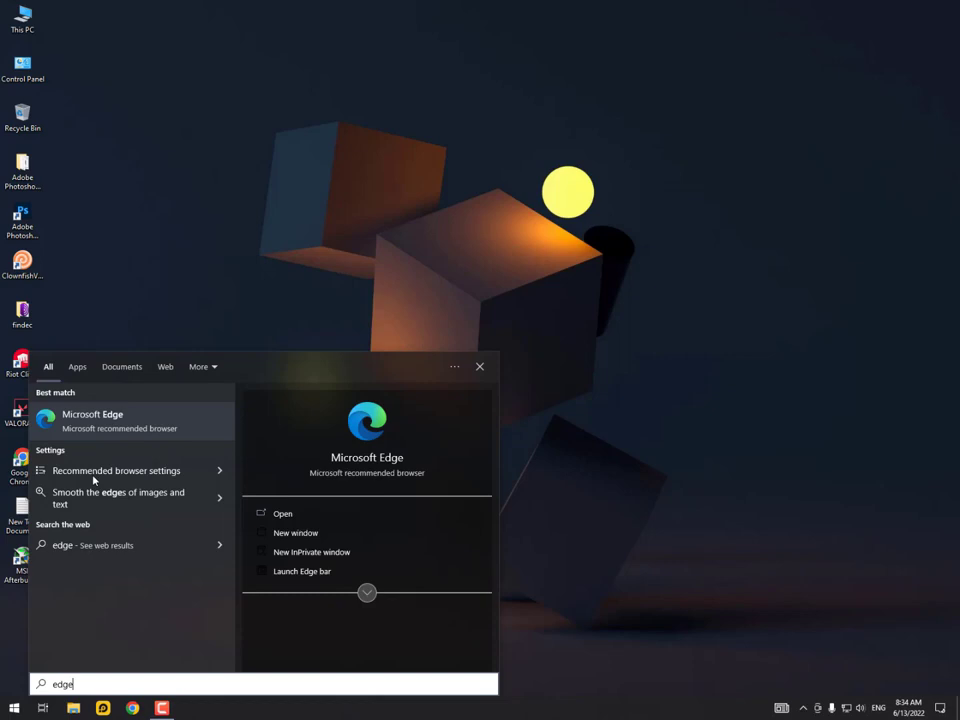
key("ctrl+a")
type("exp")
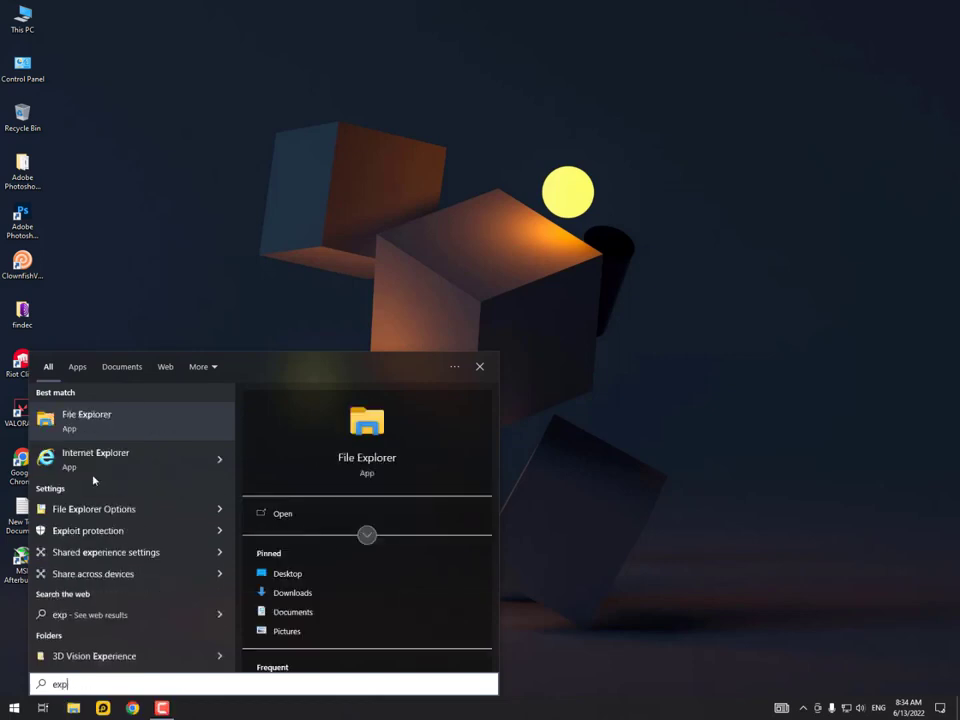
key("Down")
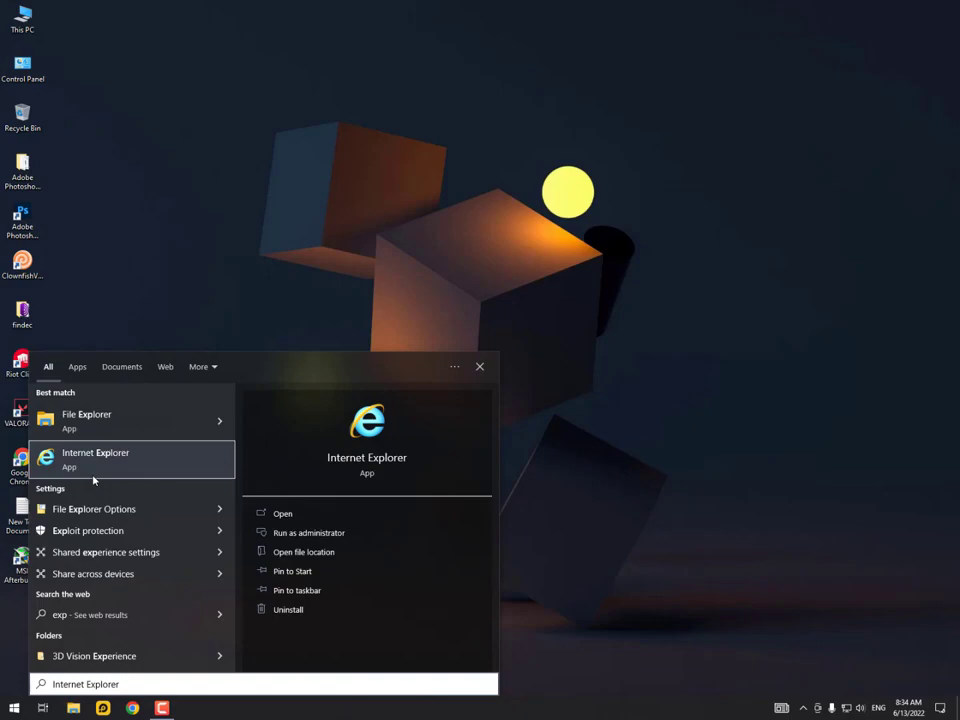
type("omni")
key("Escape")
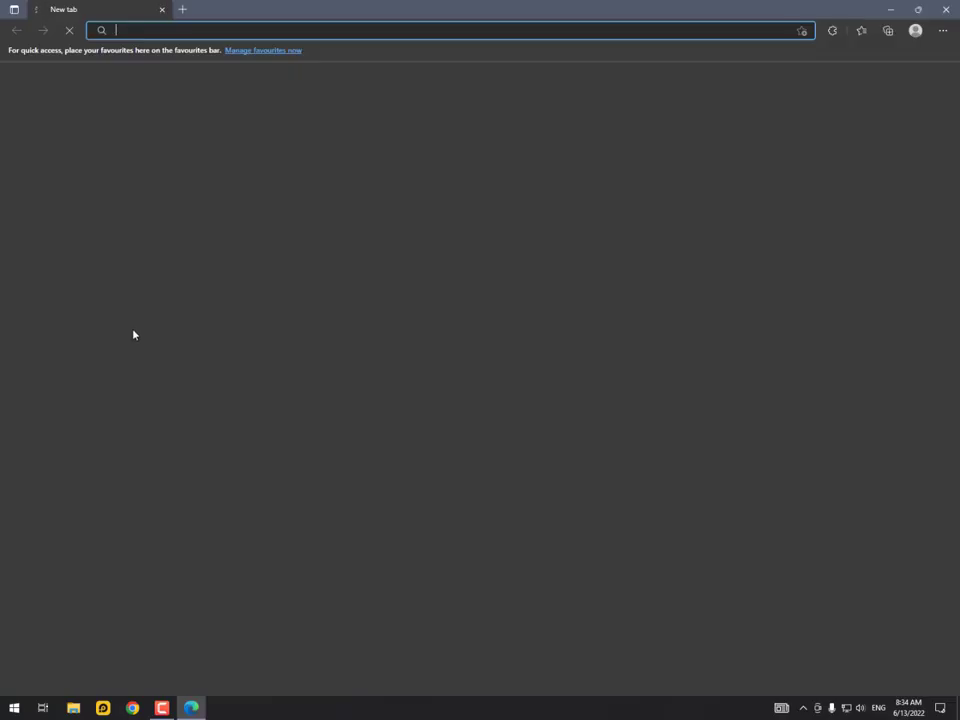
Enter ninite.com in Edge's address bar and load the Ninite site
left_click(191, 30)
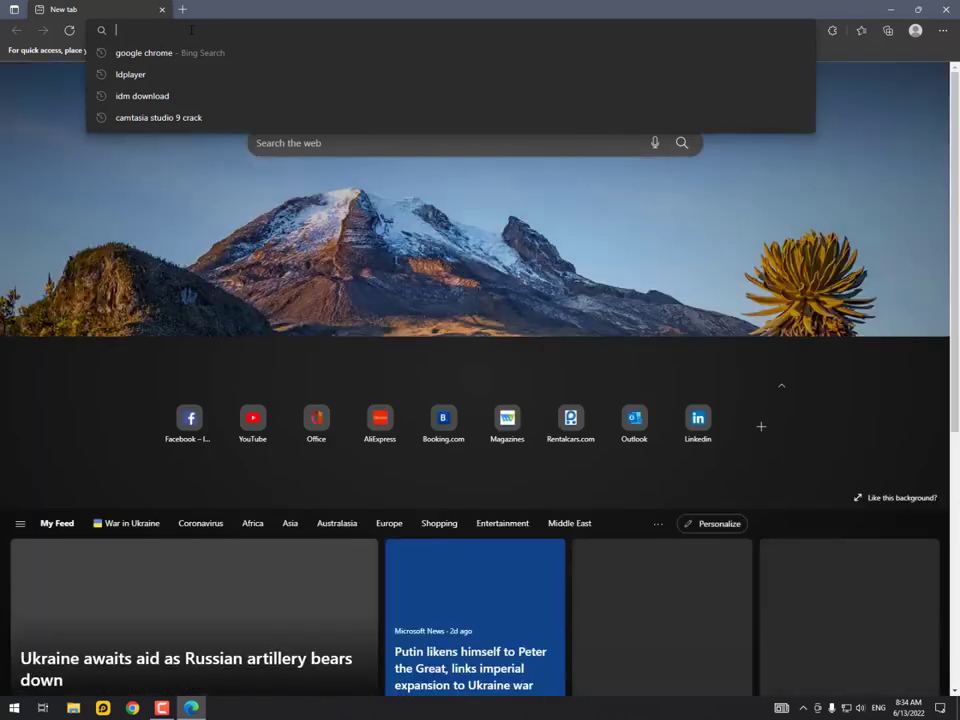
type("nintite")
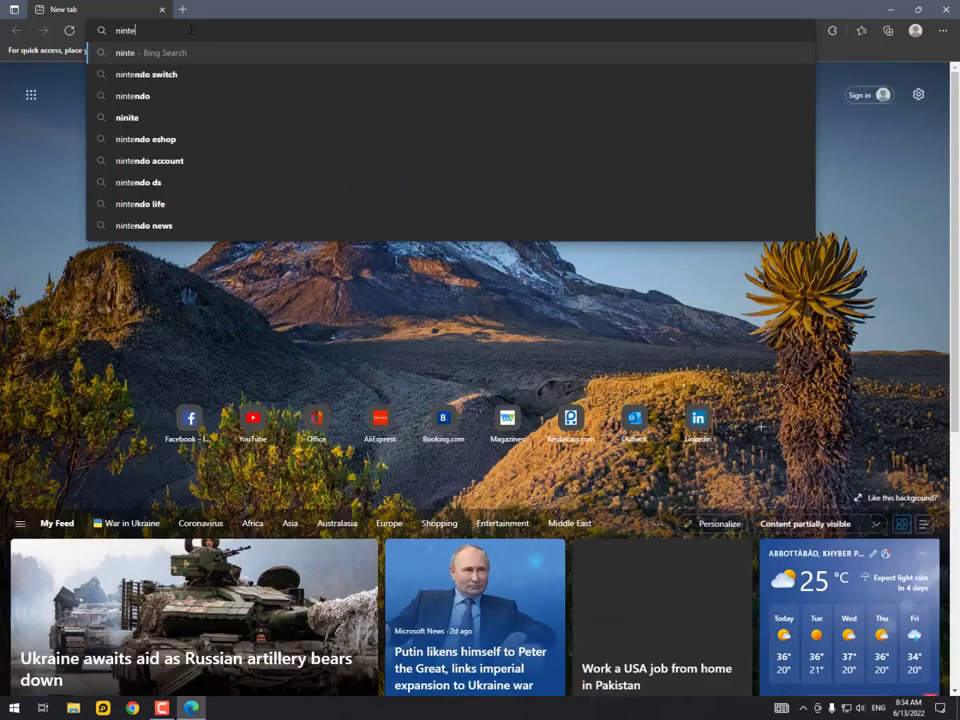
key("ctrl+a")
type("https://ninite.com/")
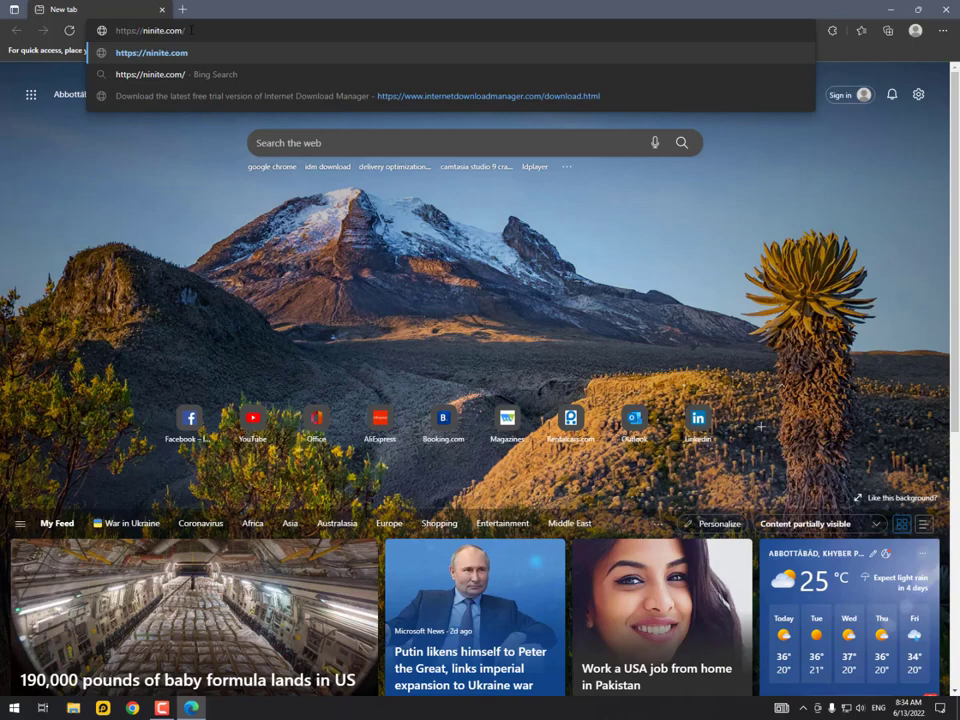
key("Return")
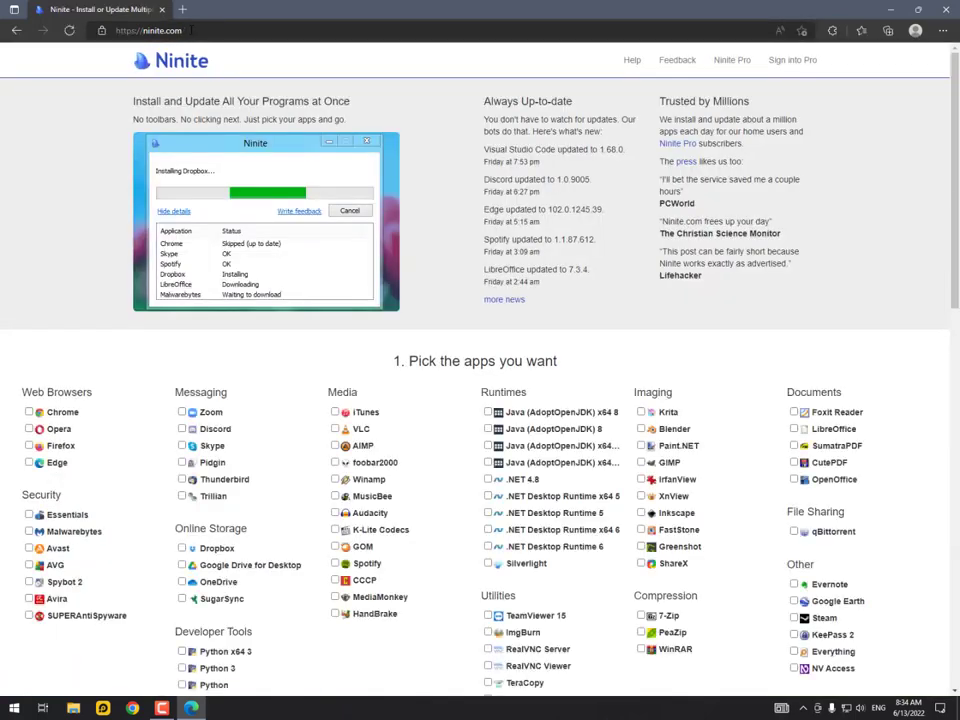
Tick Discord, K-Lite Codecs, Spotify, HandBrake and WinRAR in Ninite's 'Pick the apps you want' list
scroll(420, 229, "down", 1)
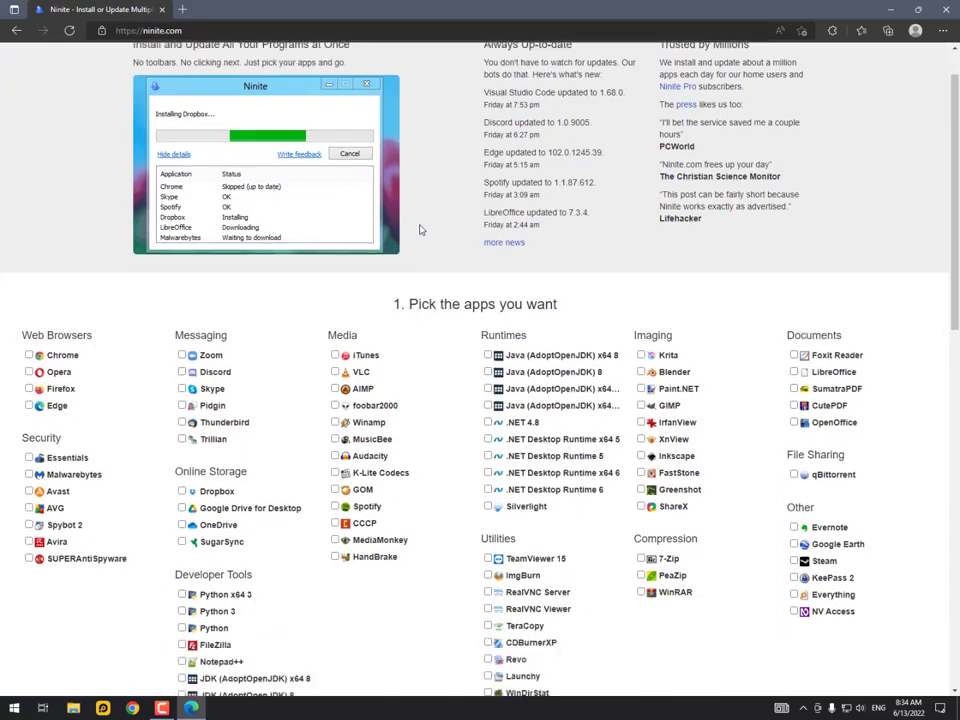
scroll(420, 229, "up", 1)
scroll(420, 229, "down", 10)
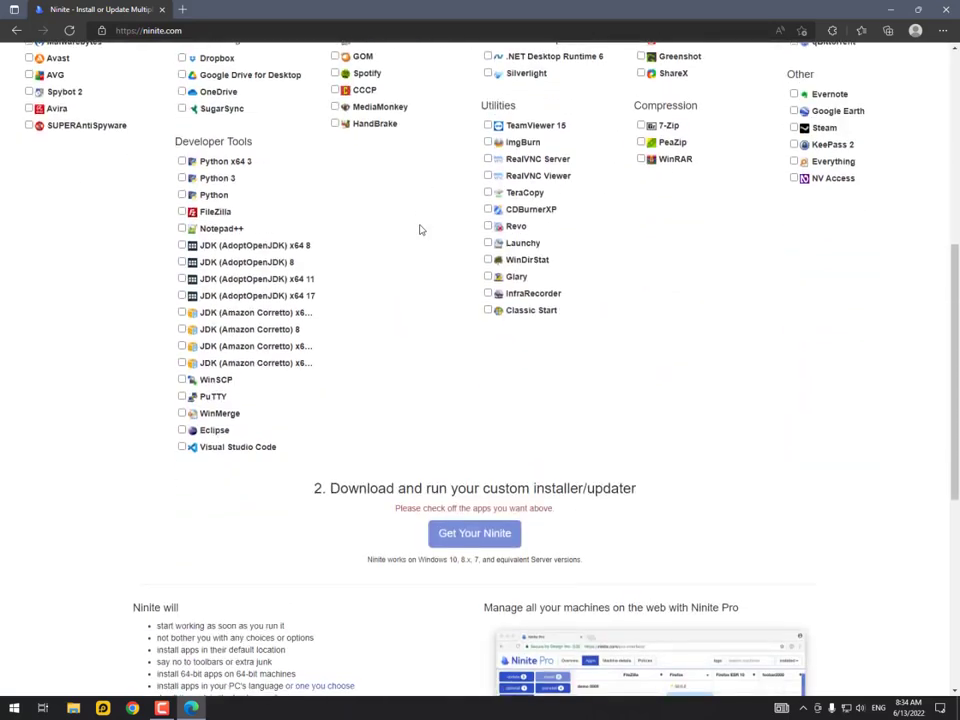
scroll(420, 229, "down", 1)
scroll(342, 230, "up", 6)
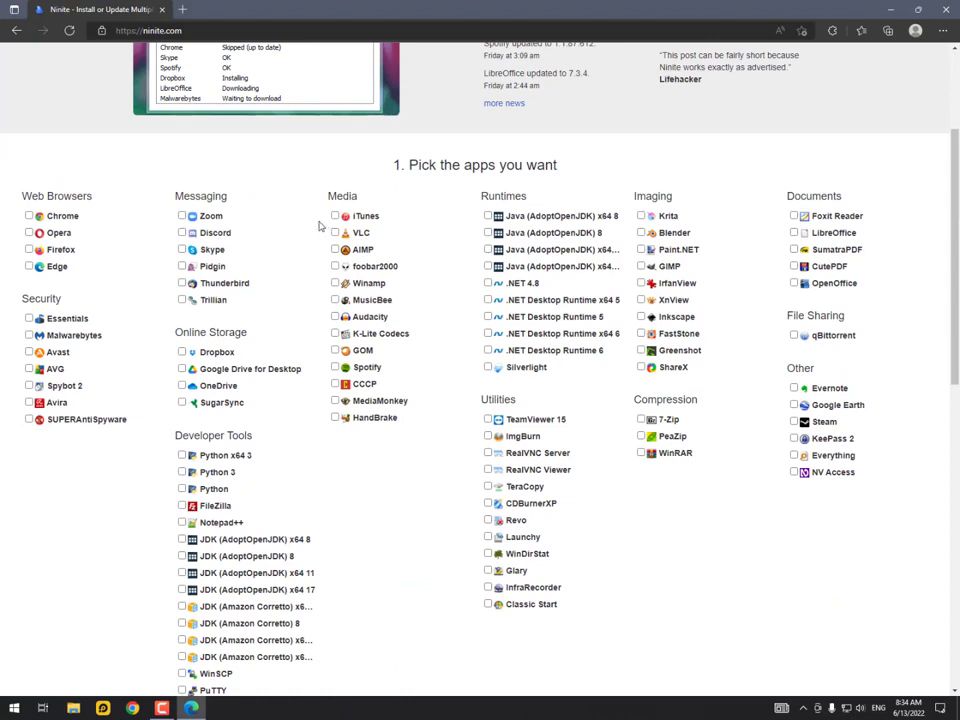
left_click(182, 234)
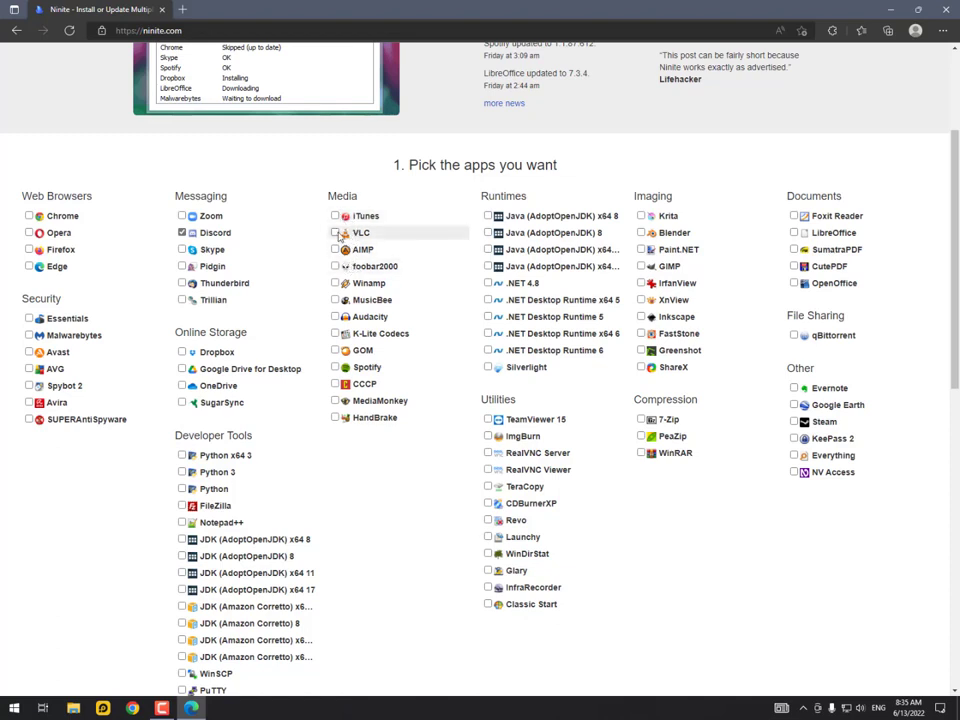
scroll(338, 225, "down", 2)
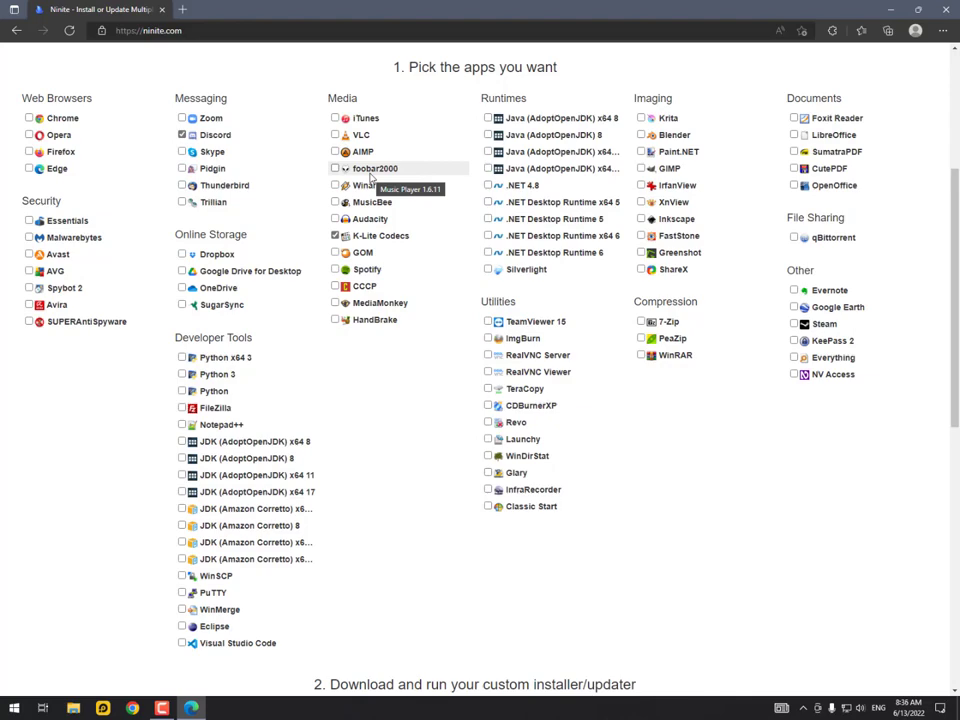
left_click(366, 269)
left_click(374, 319)
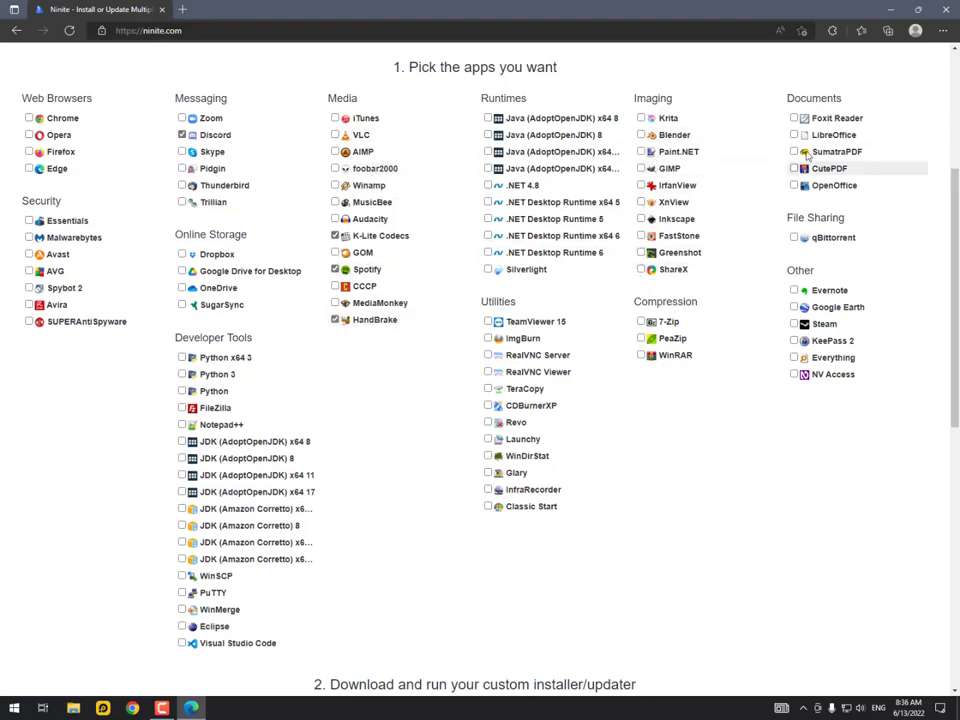
left_click(670, 355)
scroll(452, 298, "down", 4)
scroll(218, 274, "up", 3)
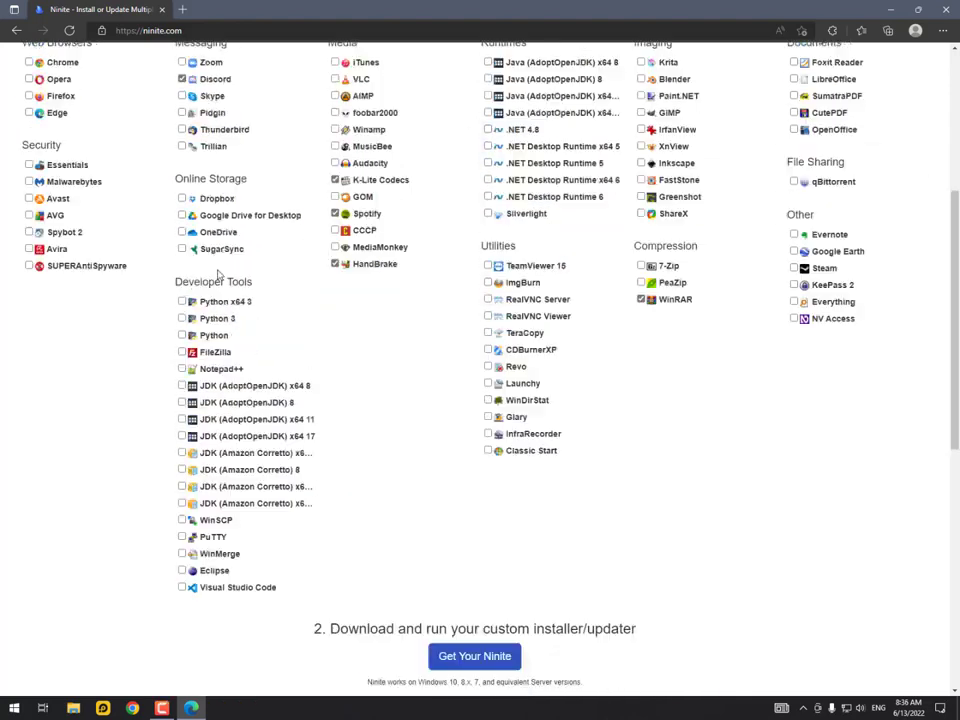
scroll(218, 274, "down", 5)
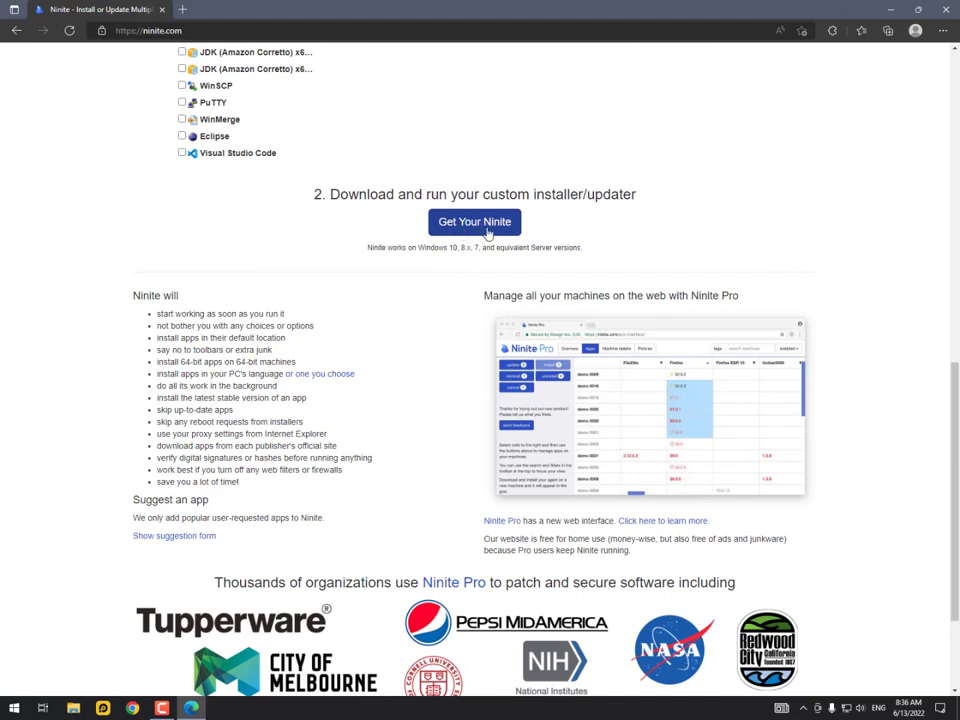
Download the 415.33 KB custom Ninite installer through IDM into Downloads\Programs, then close Edge
left_click(488, 233)
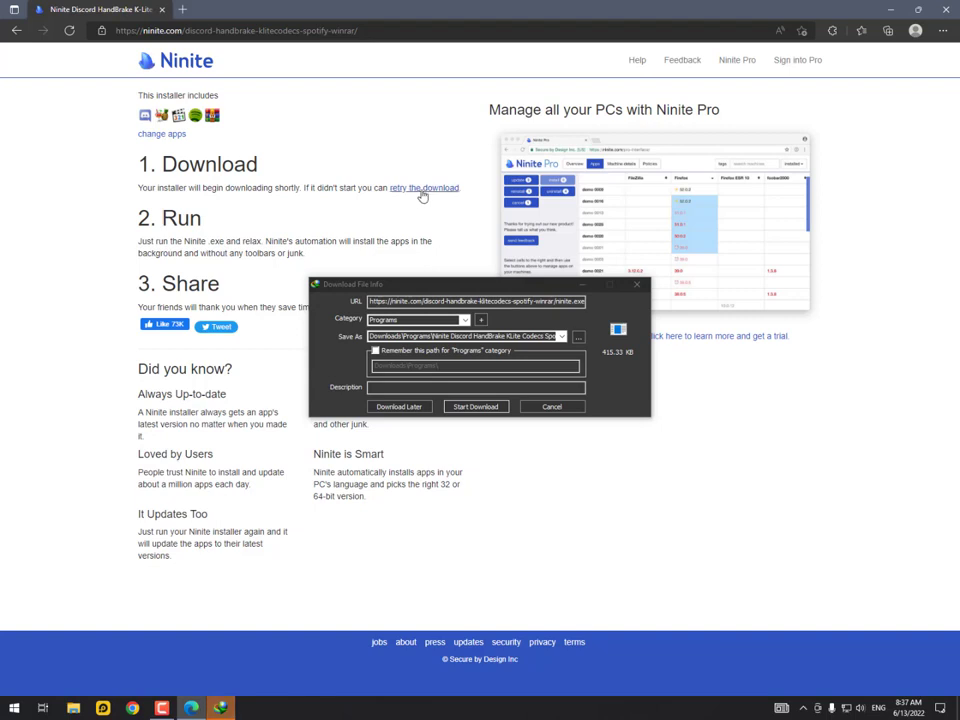
left_click(477, 406)
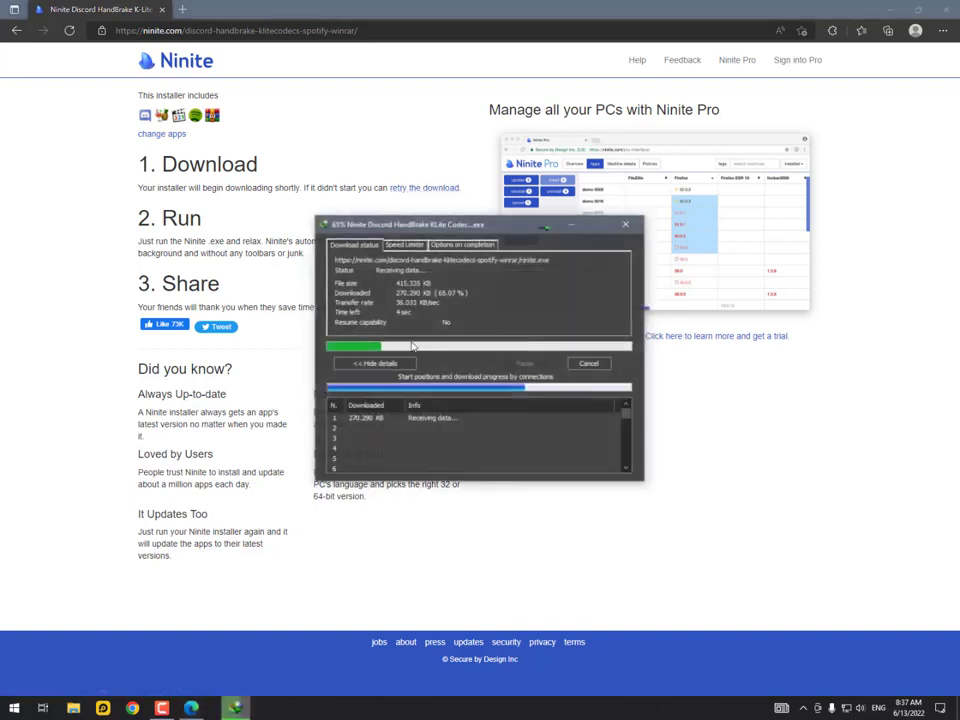
left_click(946, 9)
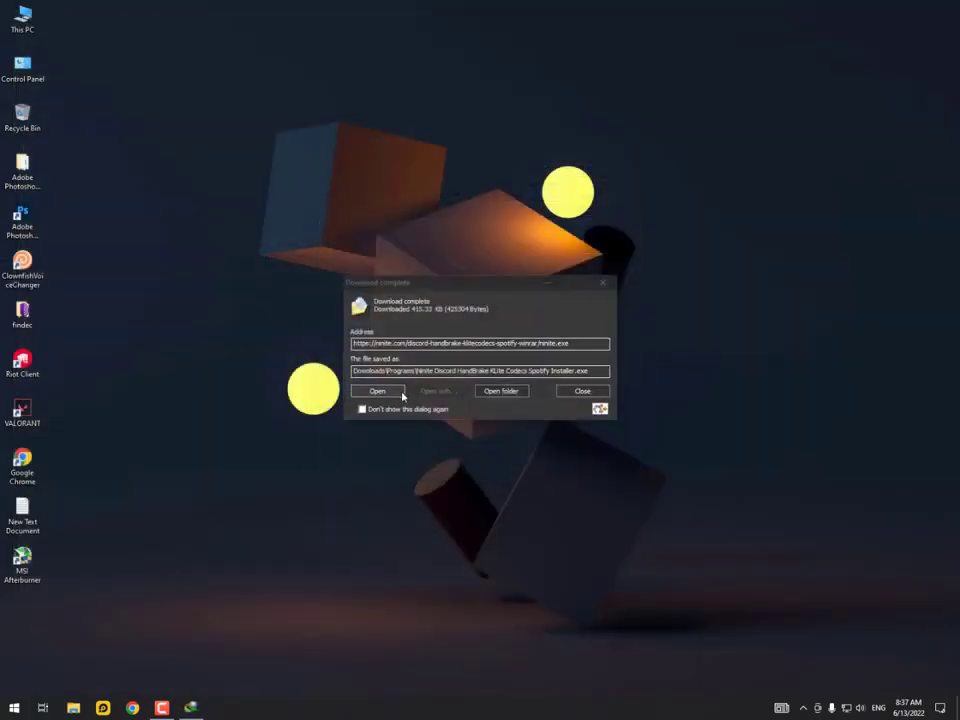
Run the downloaded Ninite installer and move its progress window up and left
left_click(398, 392)
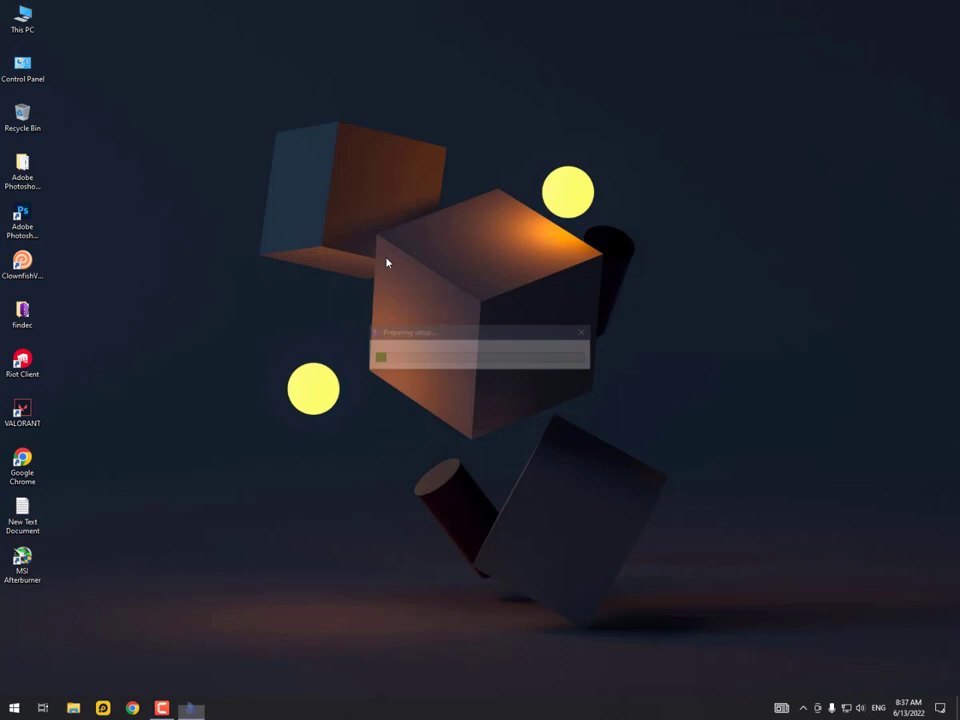
left_click_drag(450, 334, 398, 258)
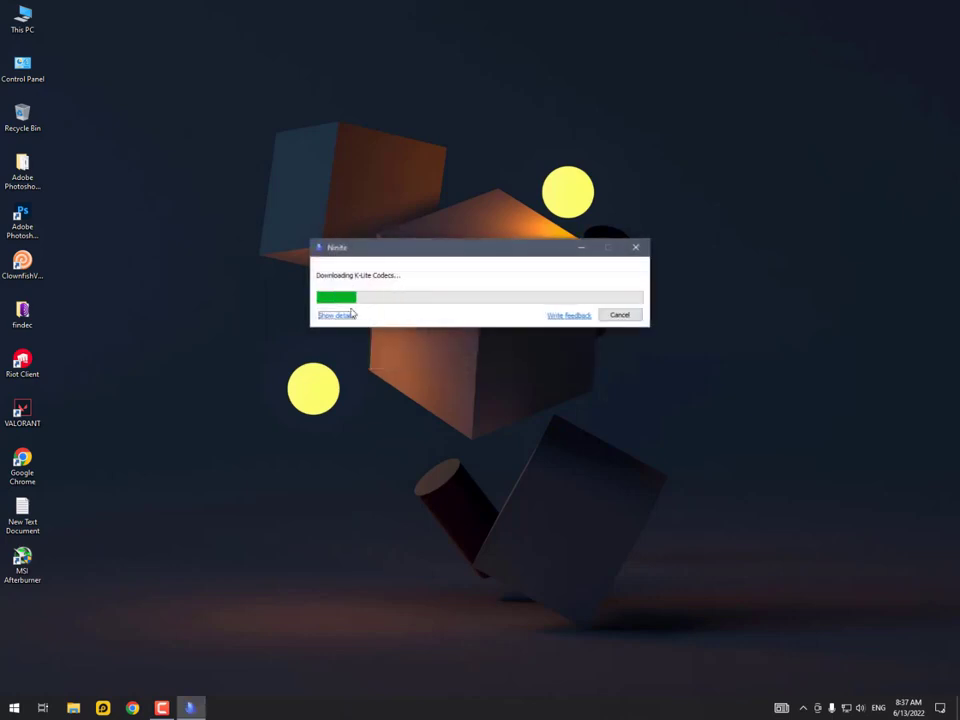
left_click(345, 315)
left_click_drag(403, 254, 387, 172)
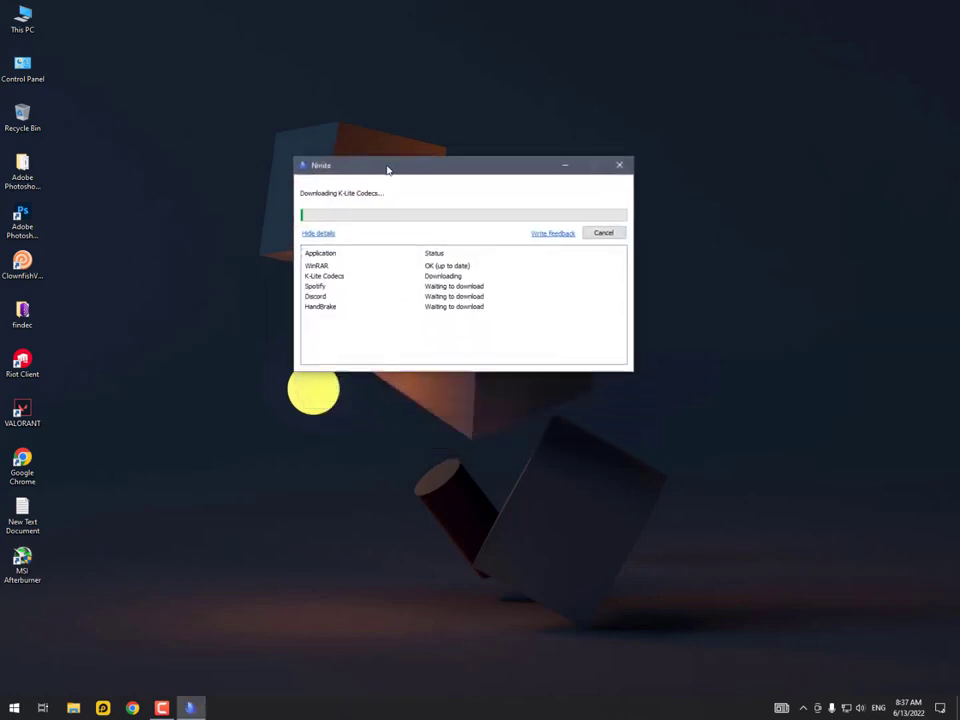
Review the per-app status list for WinRAR and Discord, then minimize the installer
left_click(332, 267)
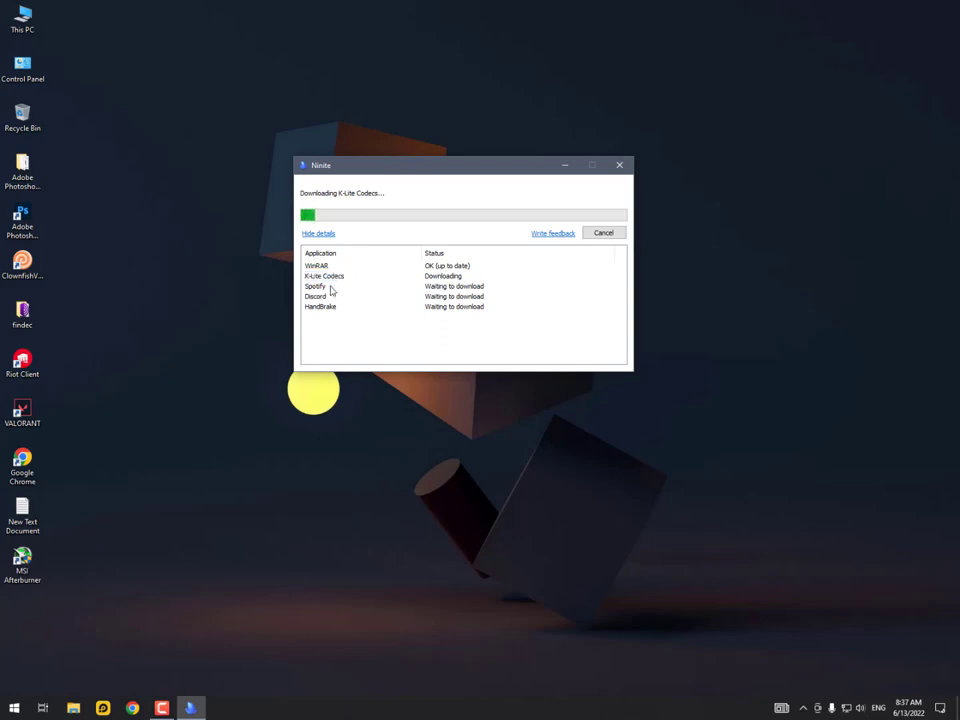
left_click(318, 297)
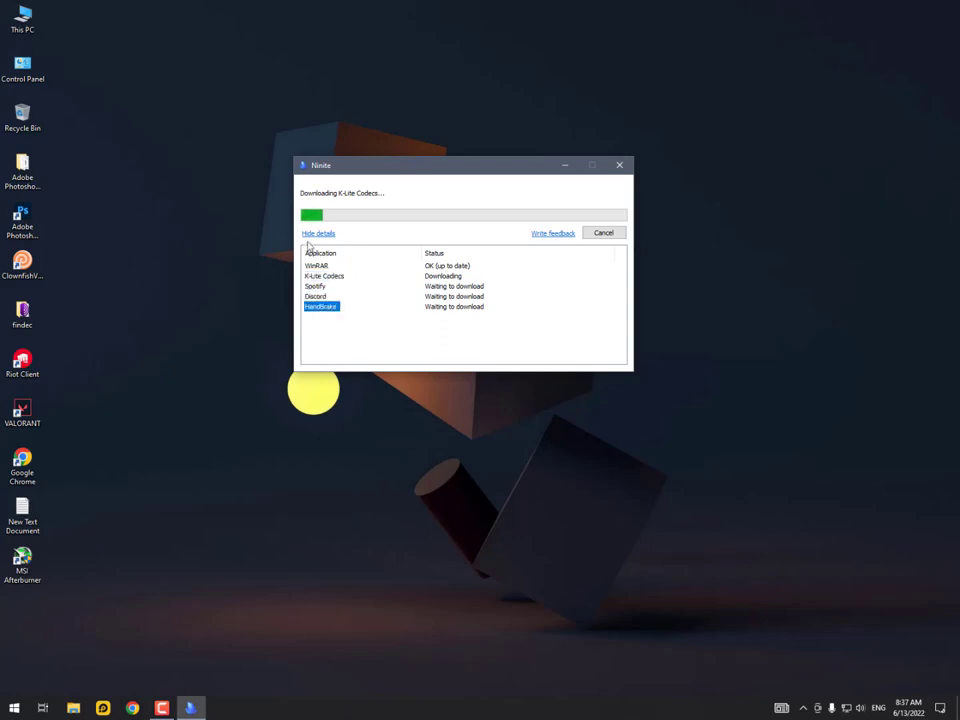
left_click(316, 235)
left_click(318, 235)
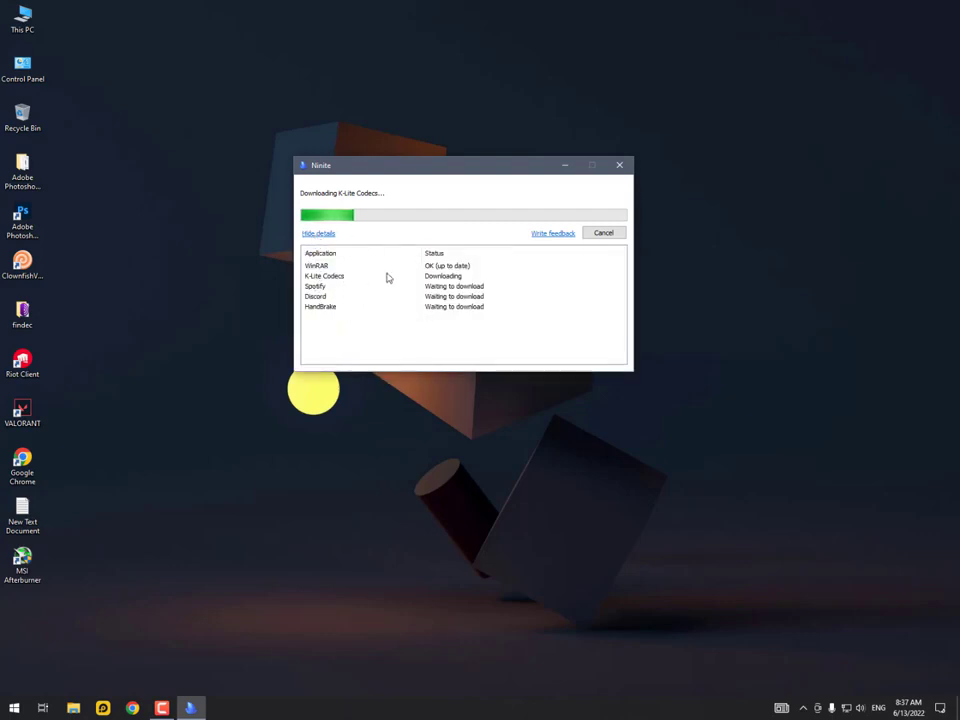
left_click(564, 165)
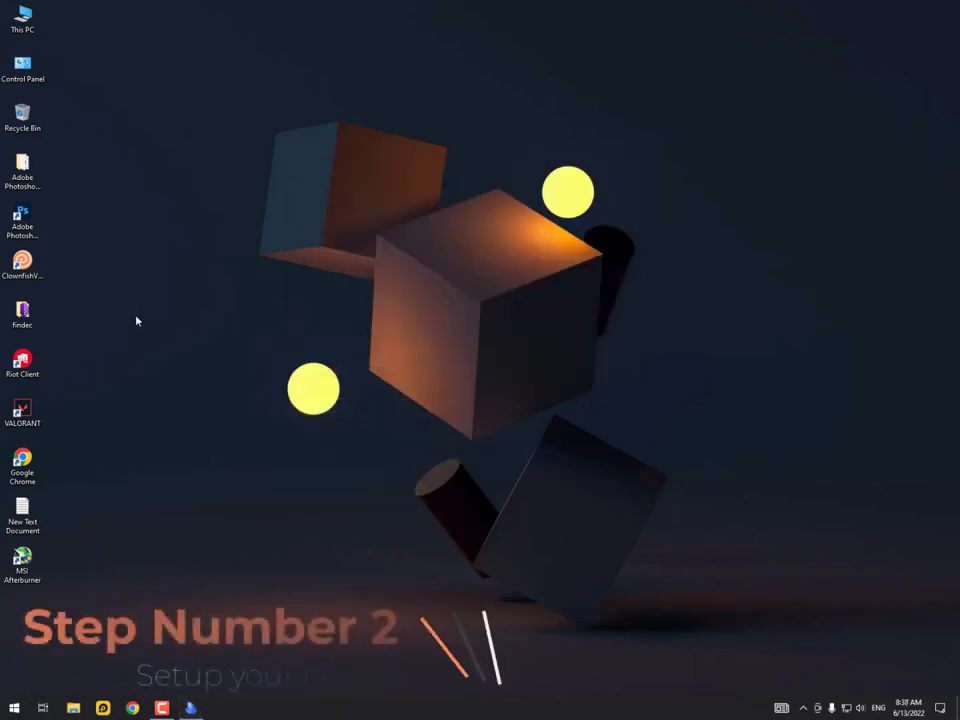
From This PC's Folder Options, untick recent files and frequent folders in Quick access, and clear history
right_click(33, 22)
left_click(47, 28)
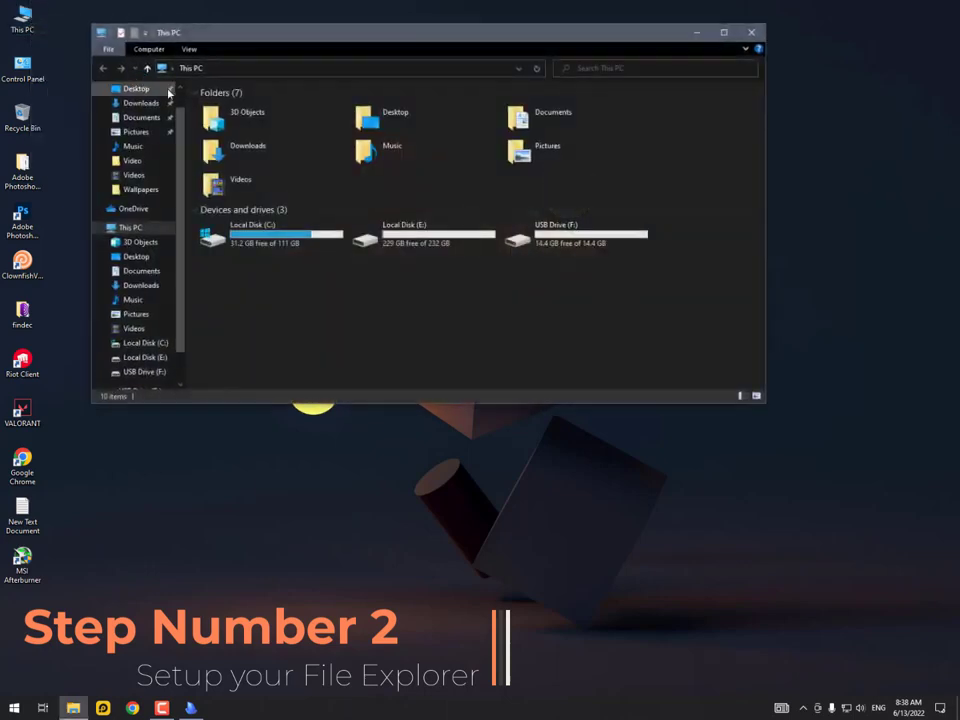
left_click(200, 48)
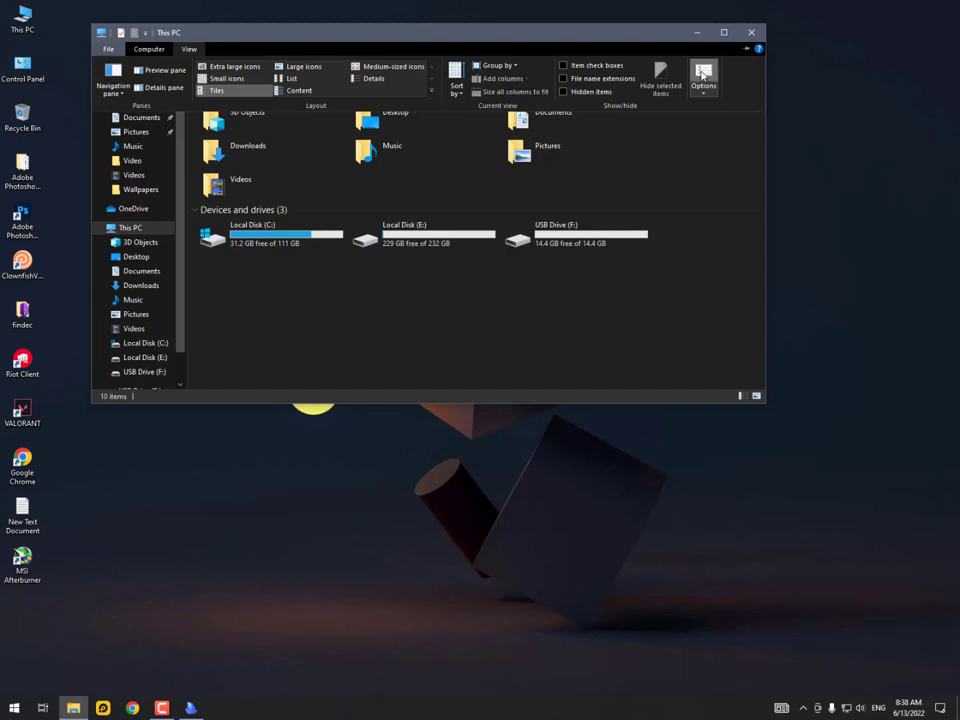
left_click(703, 75)
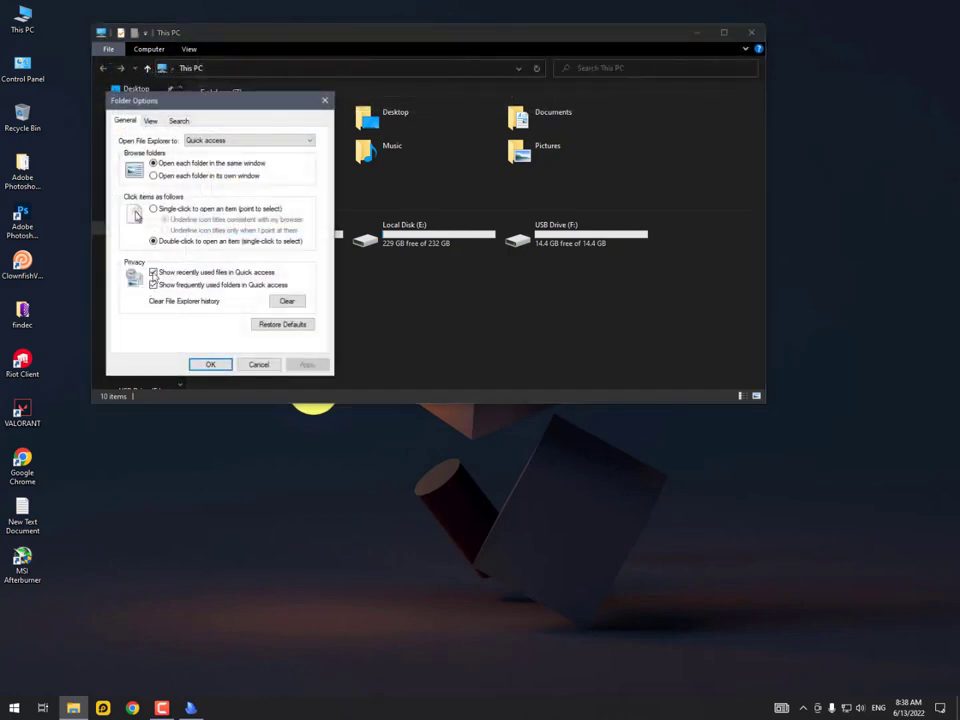
left_click(153, 272)
left_click(153, 285)
left_click(287, 302)
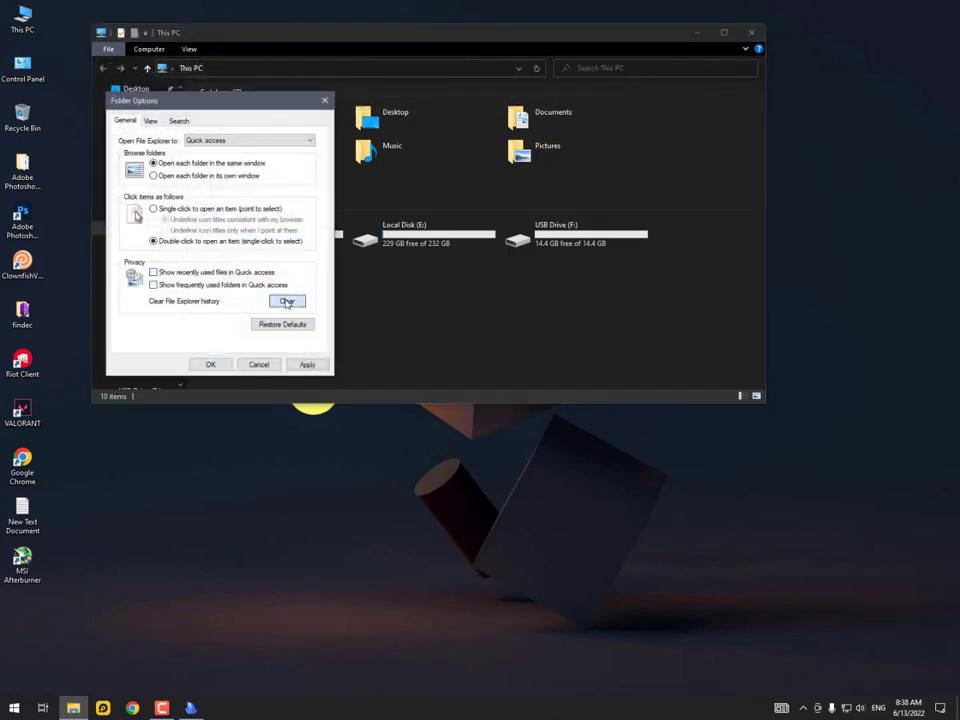
Turn on 'Show libraries' in the Folder Options View tab and apply it
left_click(151, 121)
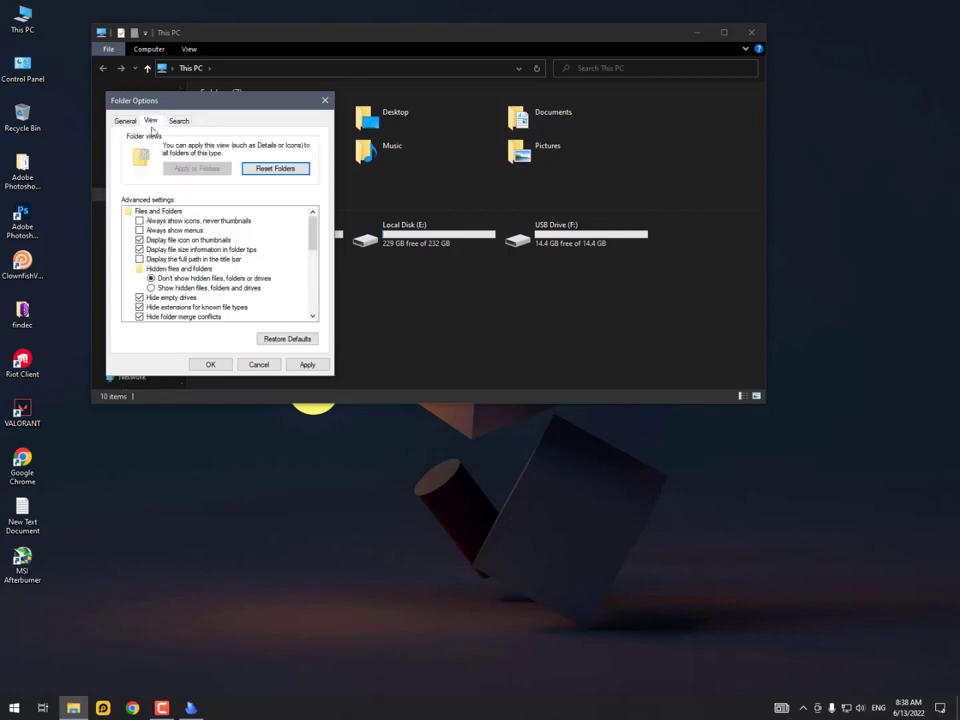
scroll(175, 211, "down", 1)
scroll(190, 265, "up", 1)
scroll(229, 270, "down", 4)
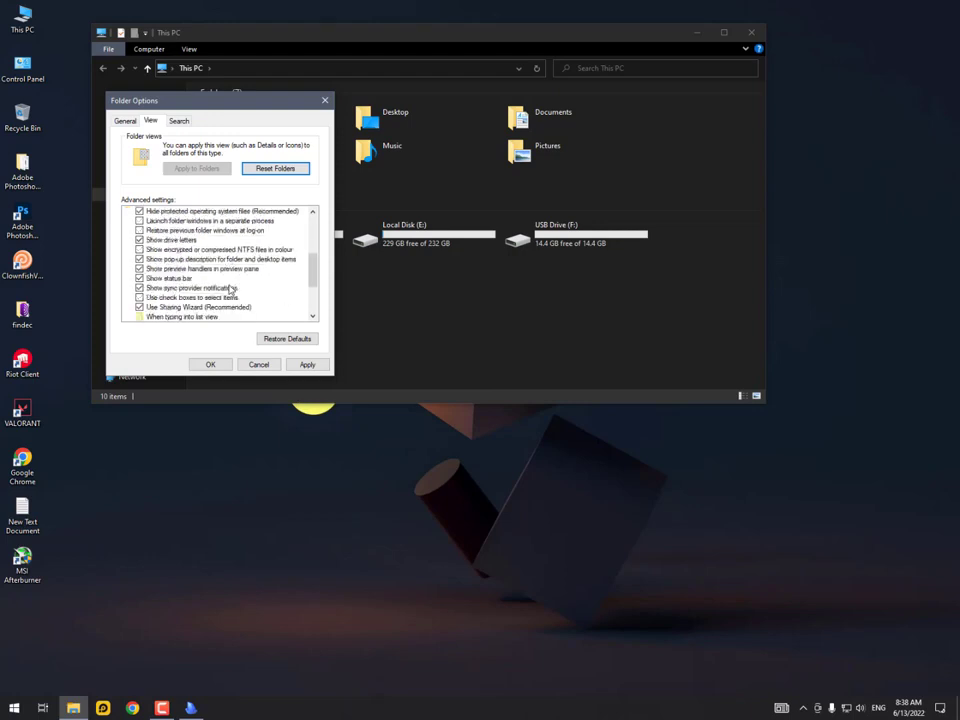
scroll(229, 287, "down", 3)
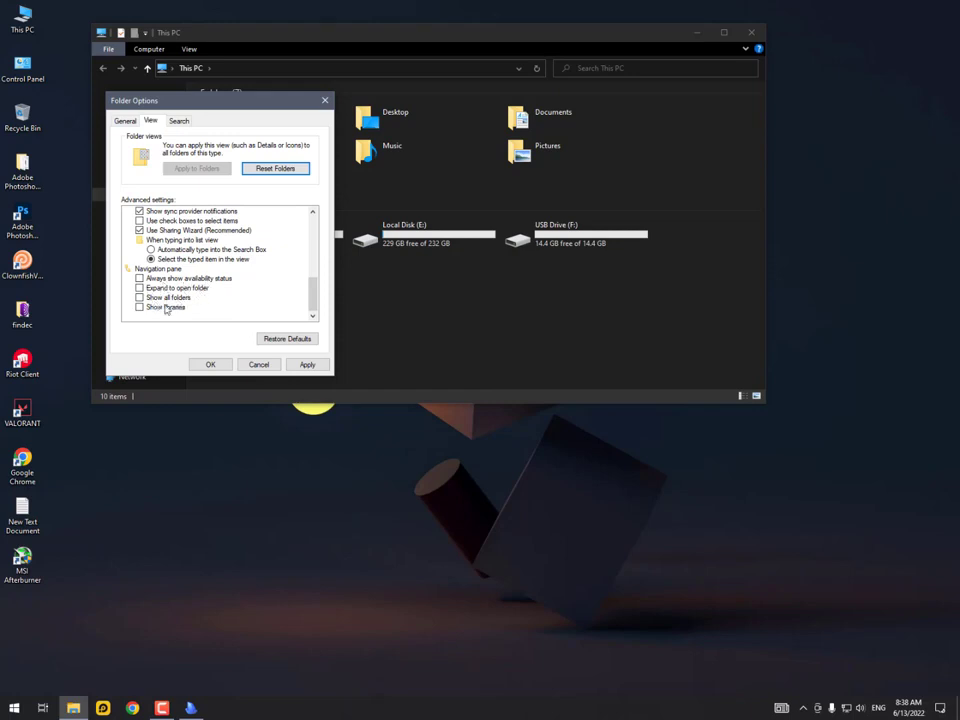
left_click(141, 308)
left_click(306, 364)
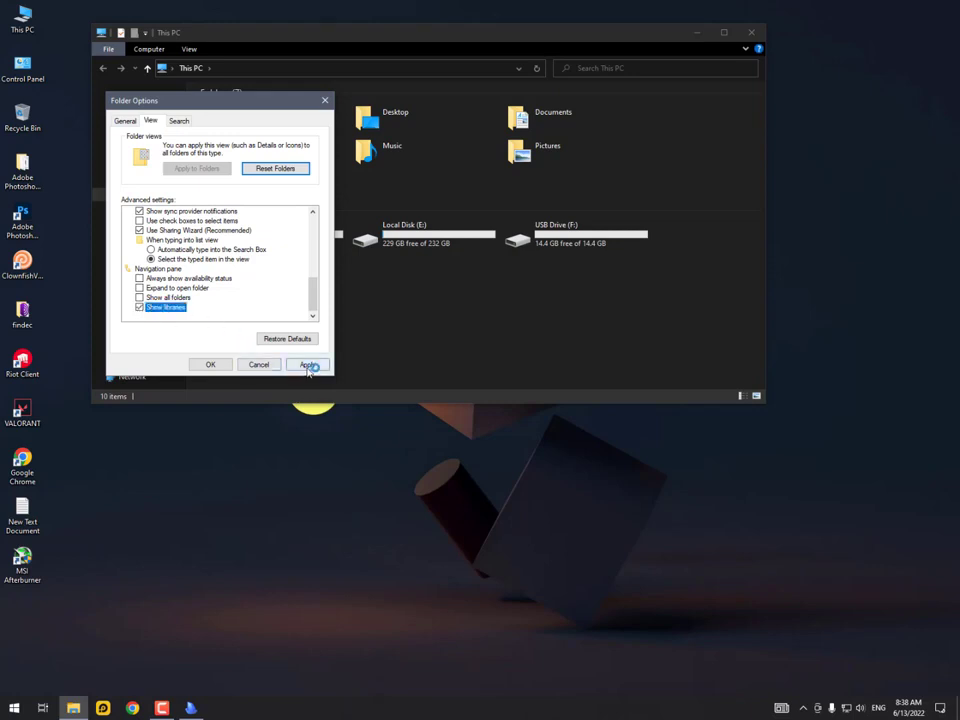
Tick 'Don't use the index when searching system files' on the Search tab and apply
left_click(182, 123)
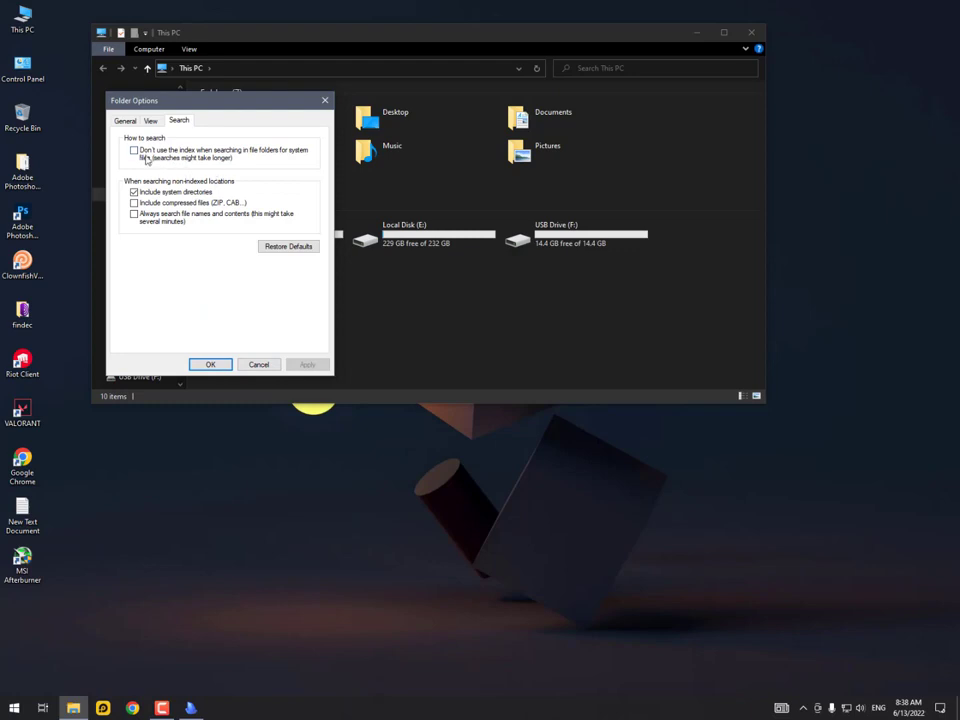
left_click(142, 156)
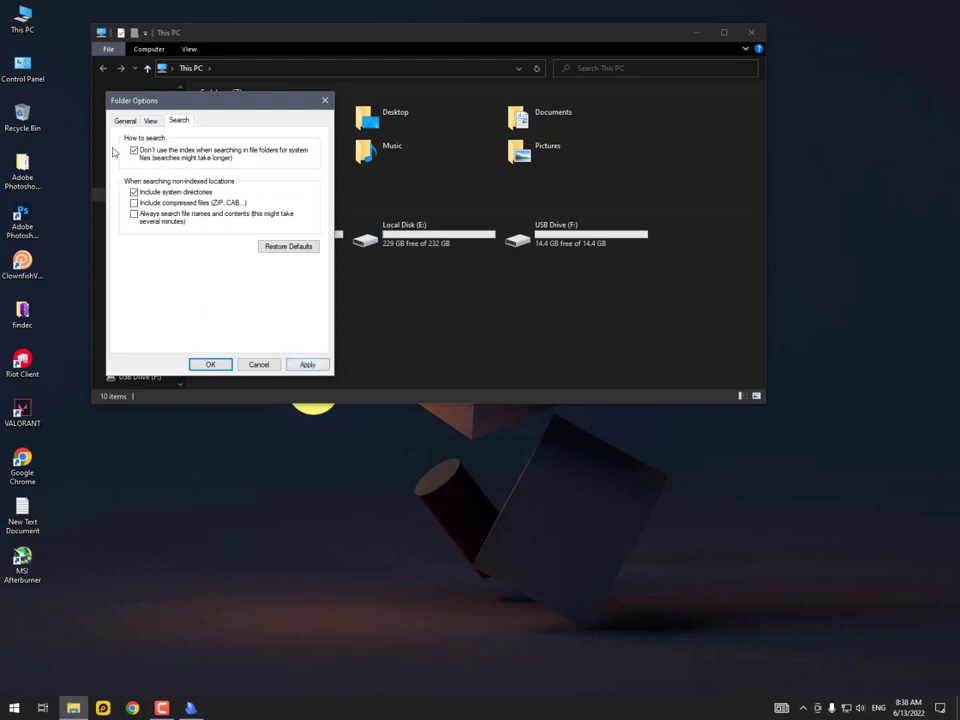
left_click(307, 364)
left_click(150, 120)
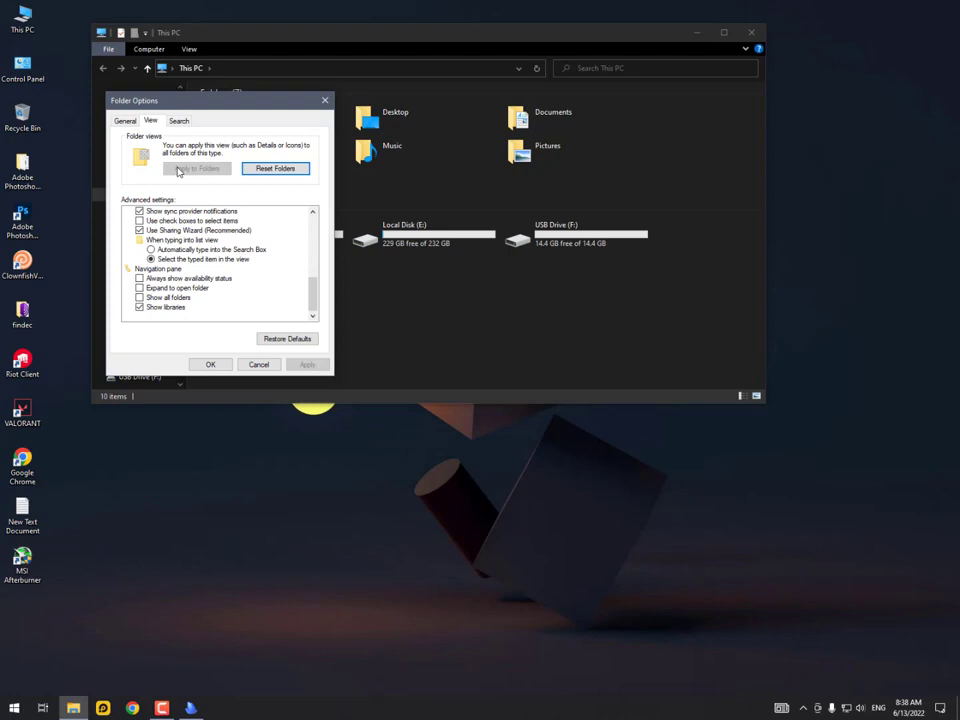
left_click(127, 122)
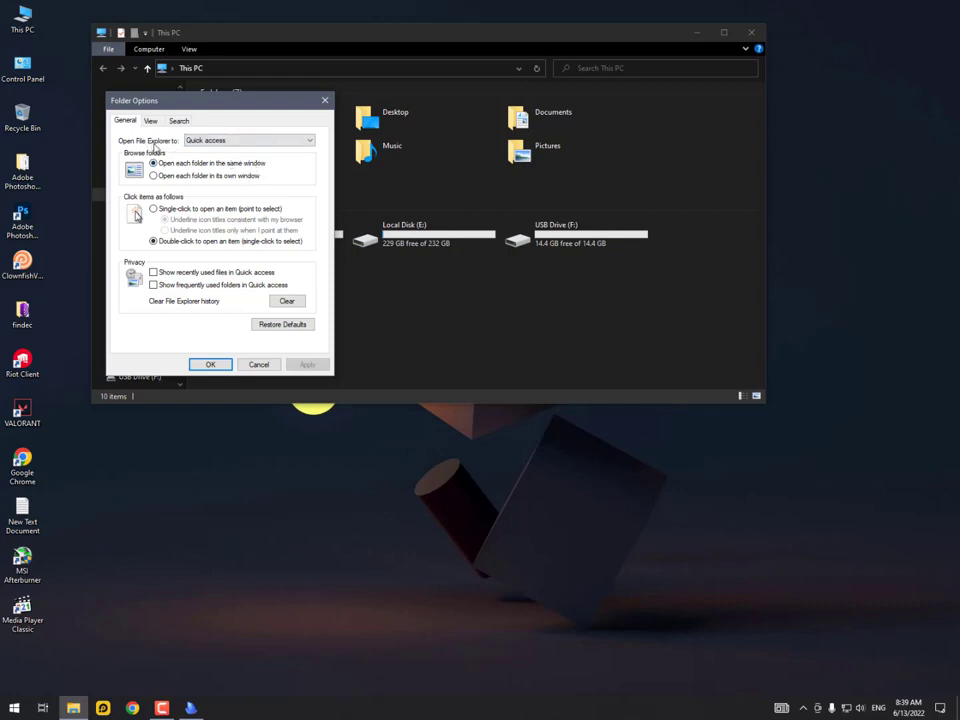
Set 'Open File Explorer to' This PC, apply it, and close Folder Options with OK
left_click(237, 142)
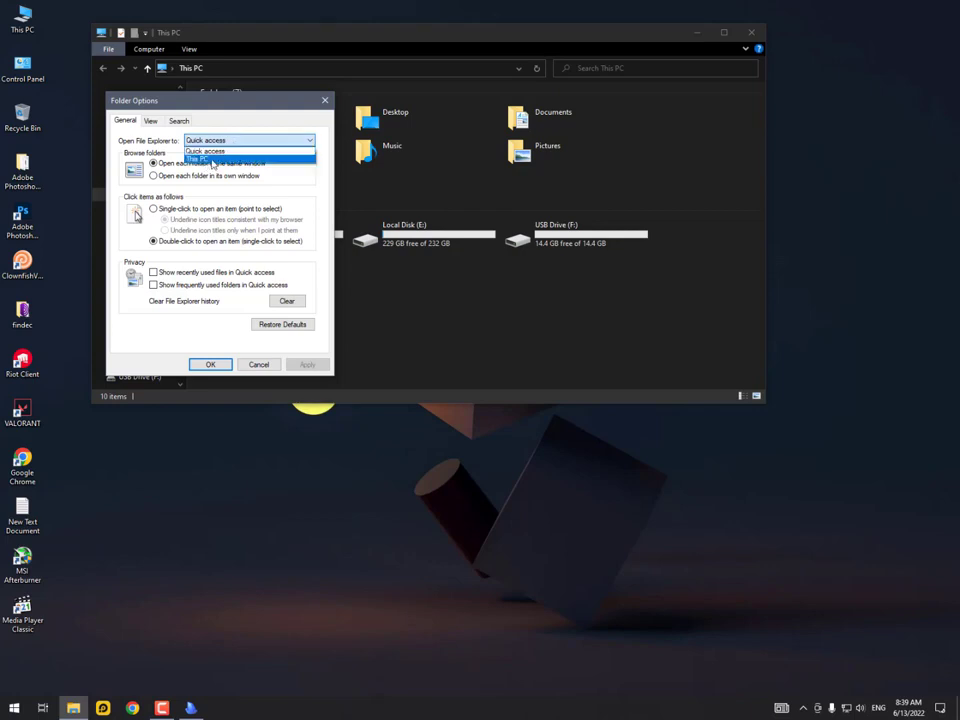
left_click(212, 160)
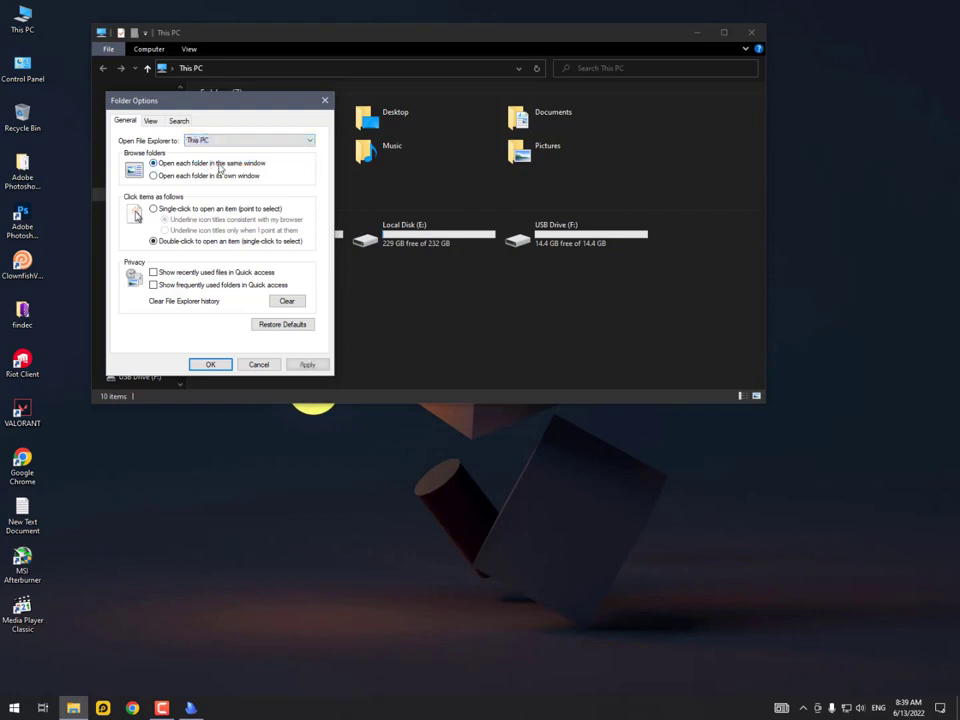
left_click(303, 365)
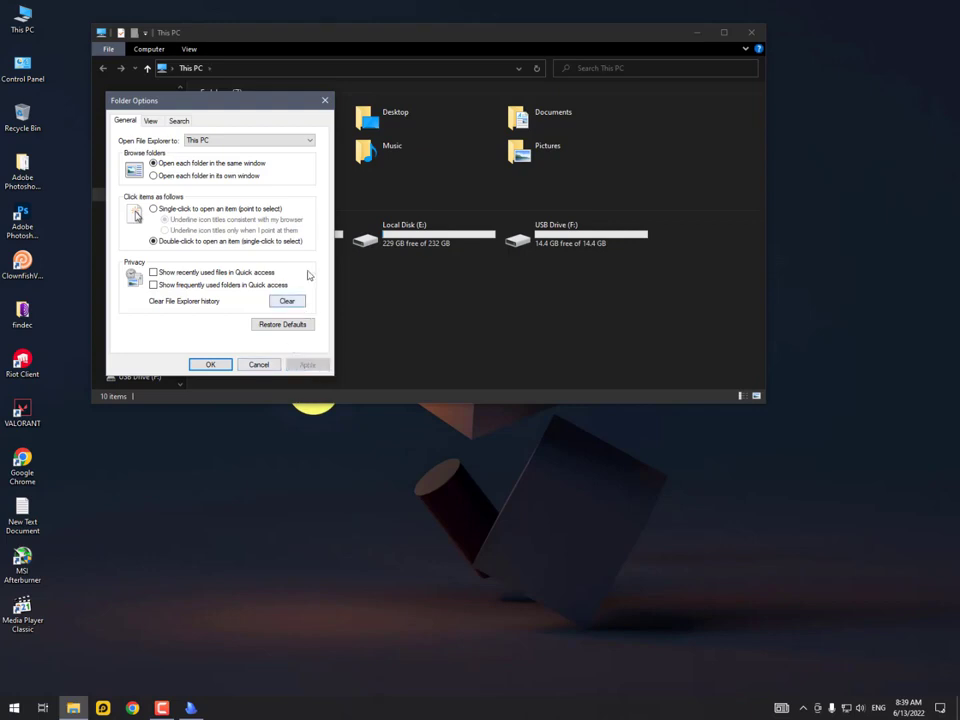
left_click(210, 364)
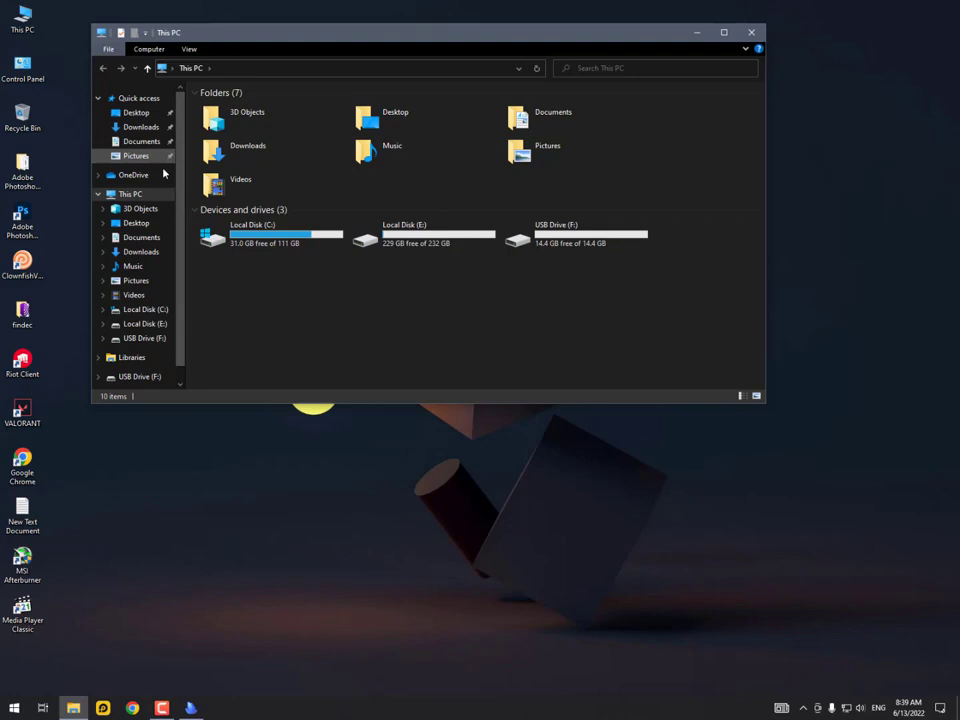
Close File Explorer, reopen This PC to check the new layout, then close it
left_click(750, 30)
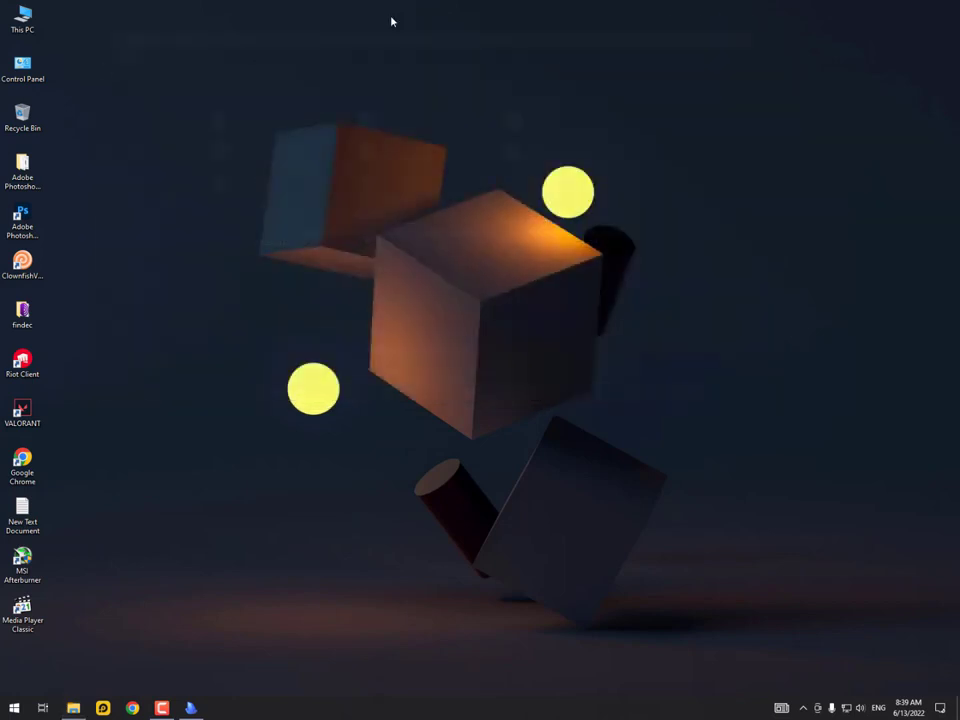
double_click(22, 18)
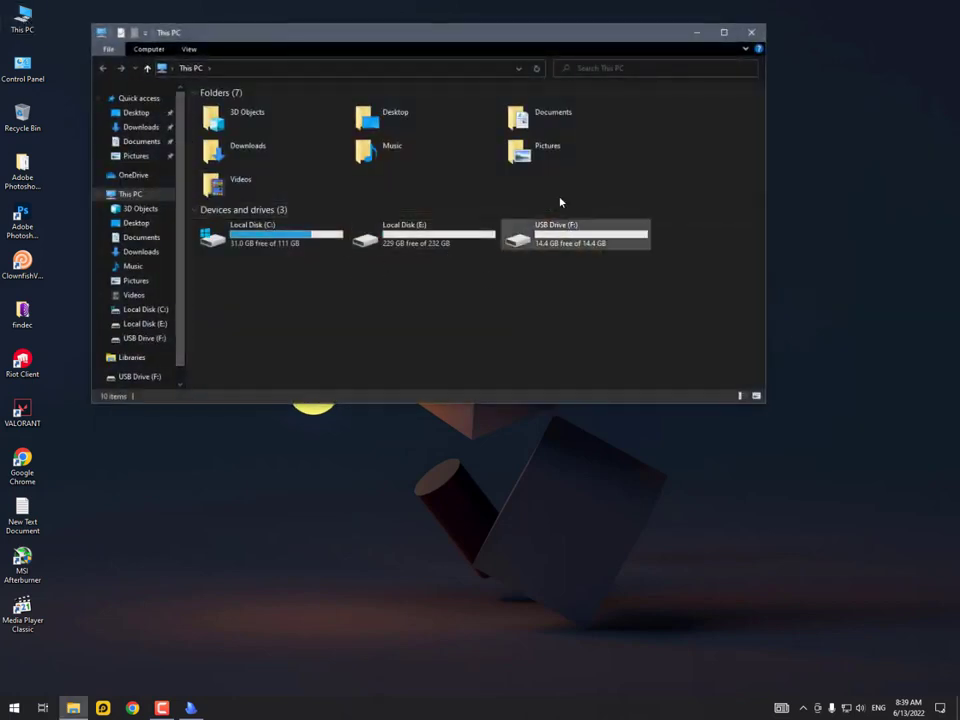
left_click(751, 32)
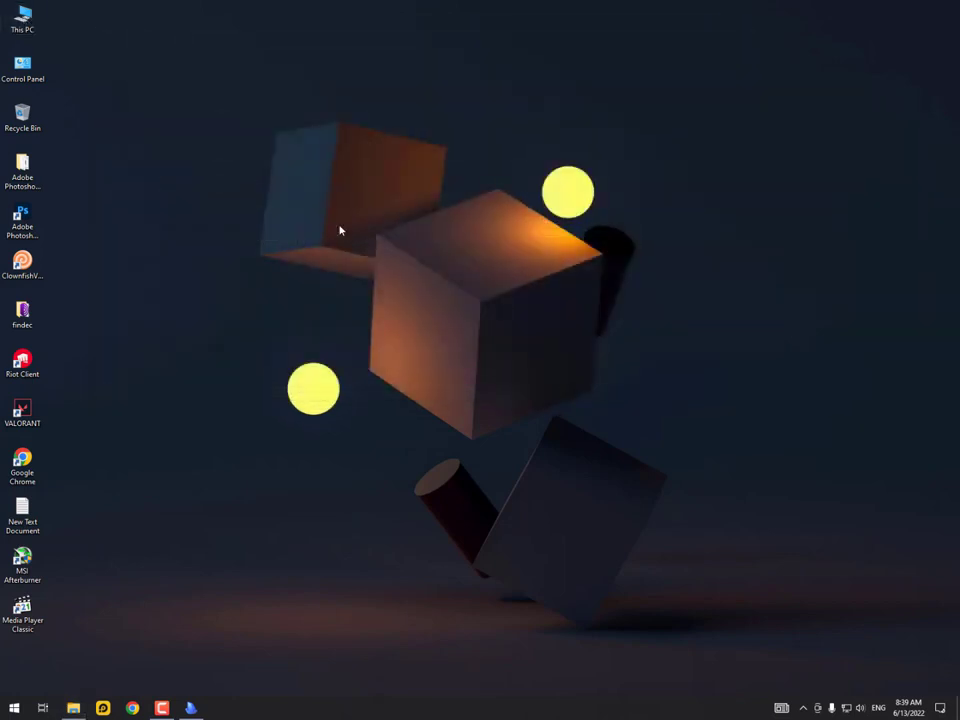
Open Windows Settings from the Start menu on its home page
left_click(9, 708)
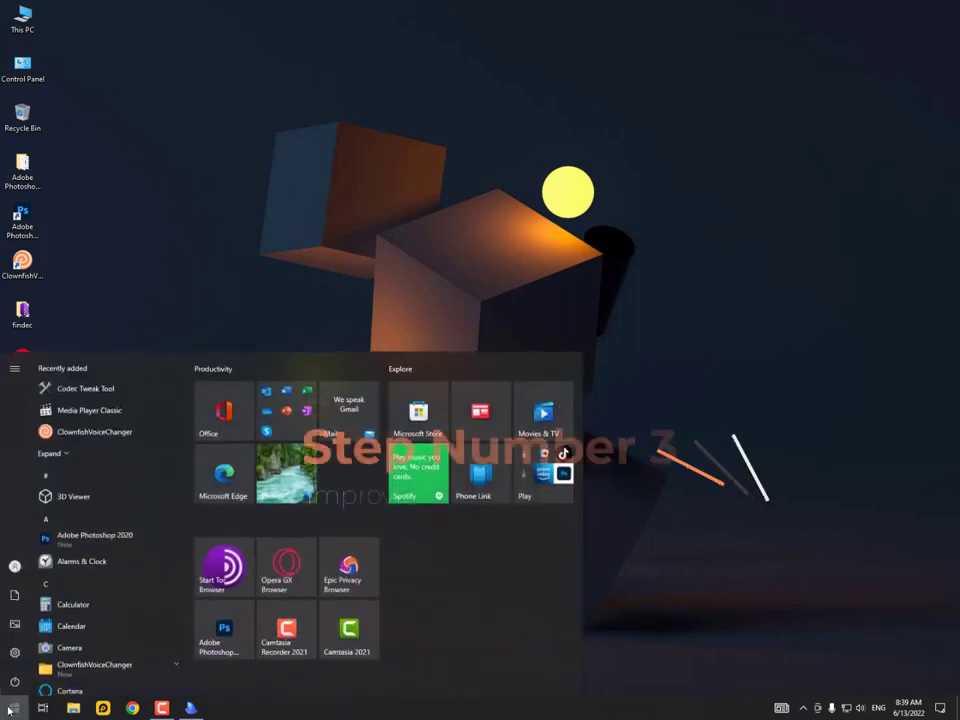
left_click(14, 652)
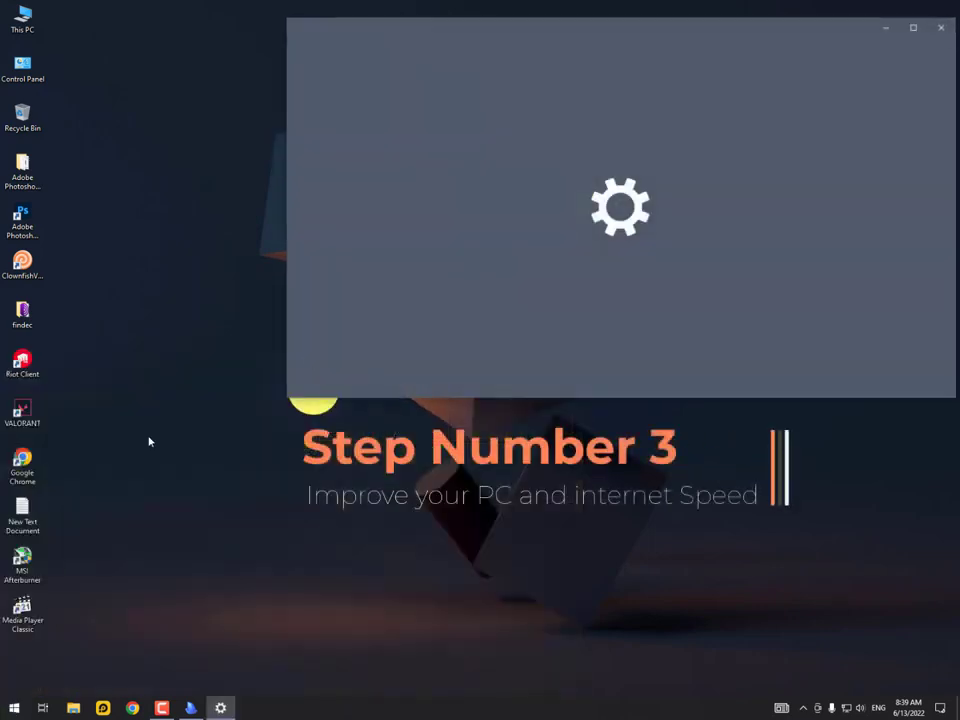
scroll(610, 312, "down", 1)
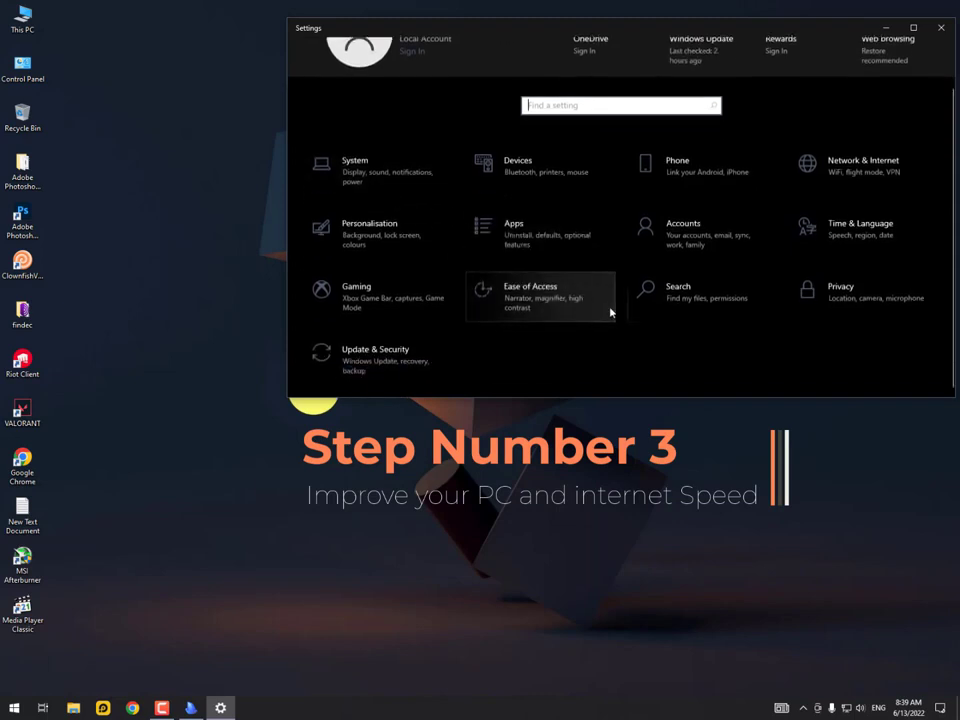
In Privacy settings, stop tracking of app launches and delete the collected diagnostic data
left_click(830, 292)
left_click(506, 248)
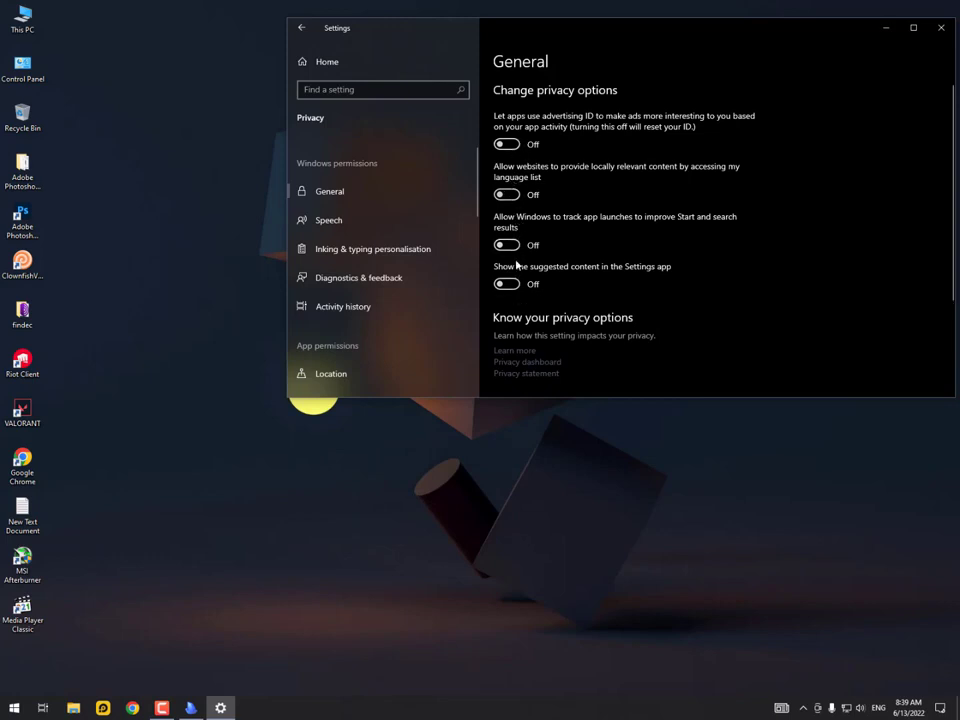
scroll(506, 270, "down", 1)
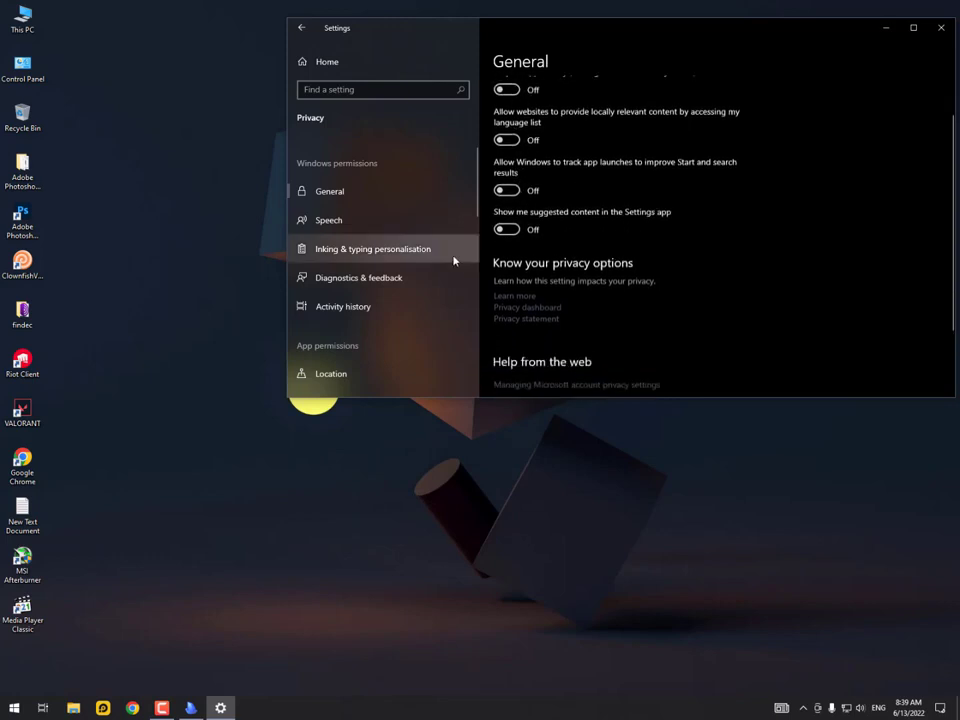
left_click(362, 283)
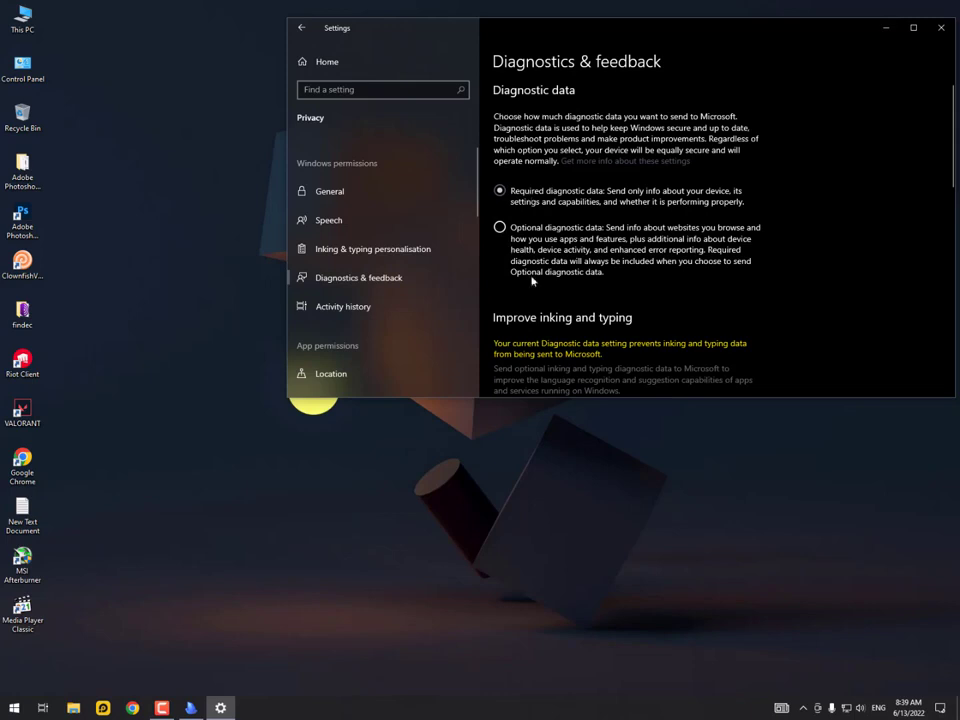
scroll(531, 270, "down", 10)
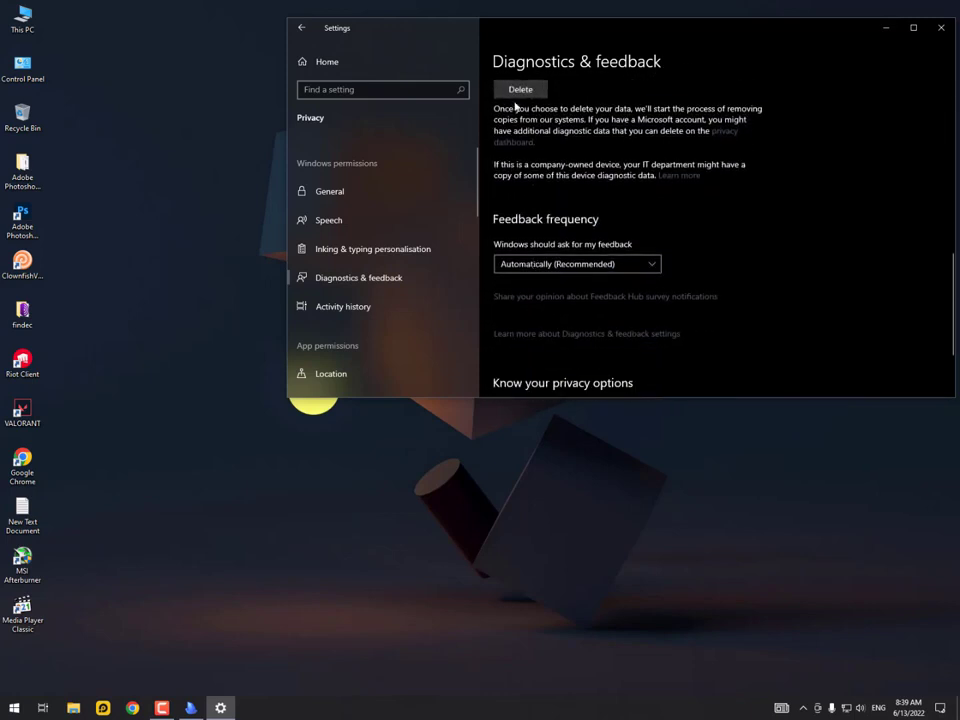
left_click(518, 92)
Set Feedback frequency to Never
scroll(545, 258, "down", 1)
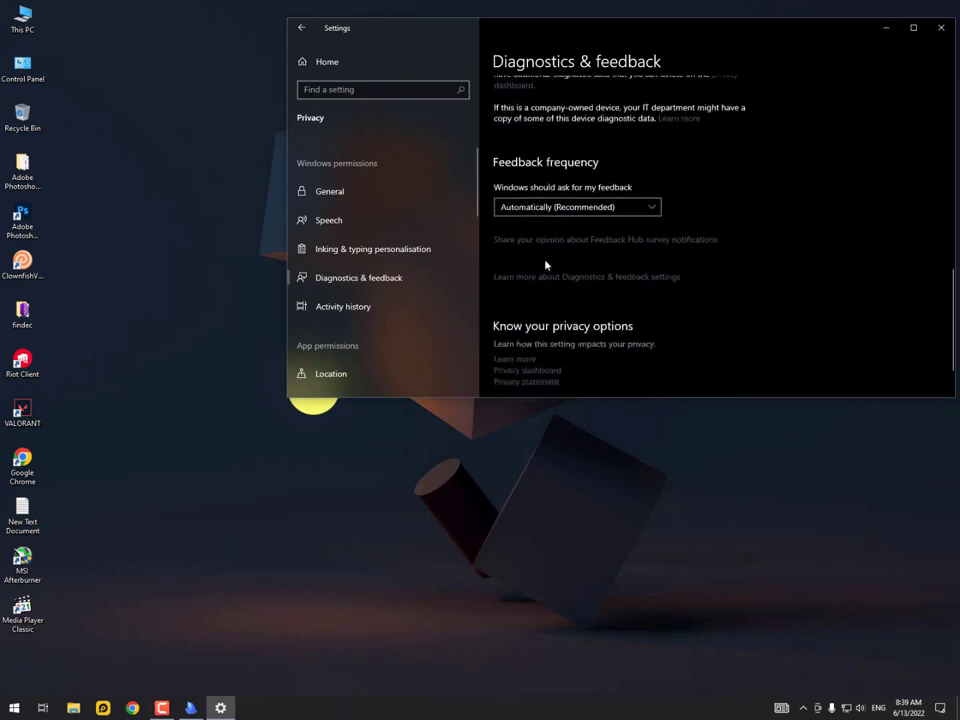
left_click(551, 208)
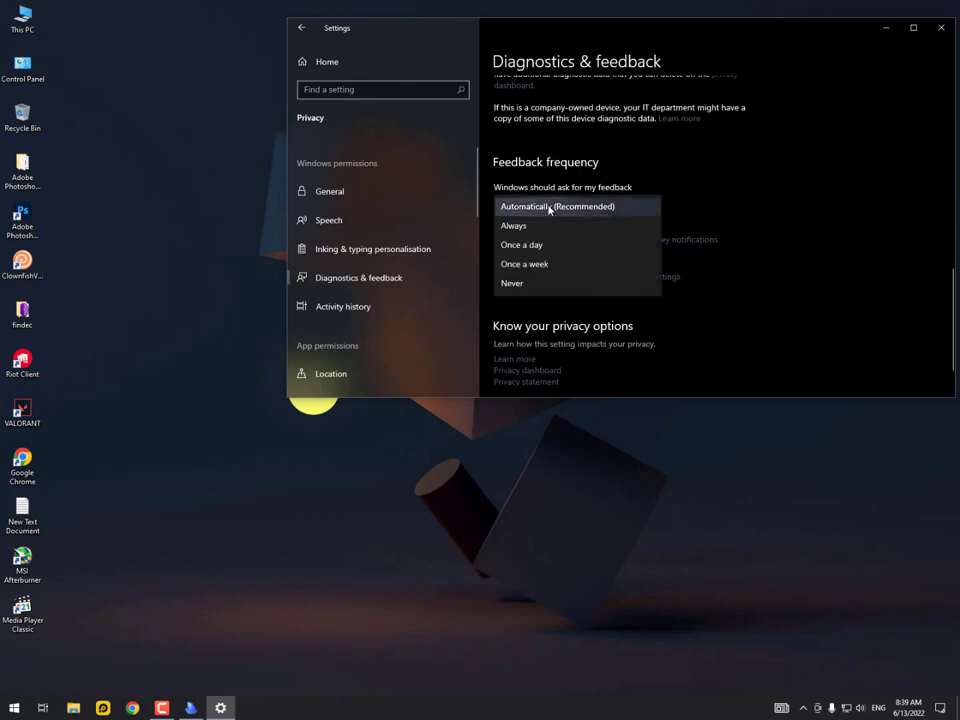
left_click(533, 282)
Check on the Background apps page that background apps are turned off
scroll(529, 281, "down", 1)
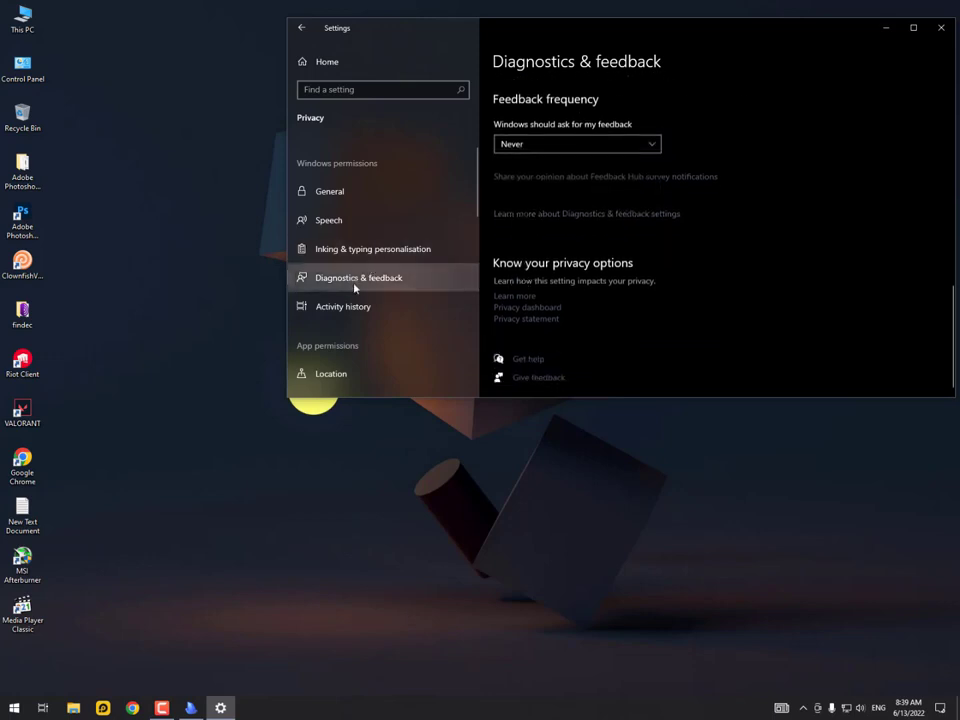
scroll(355, 288, "down", 1)
scroll(354, 300, "down", 2)
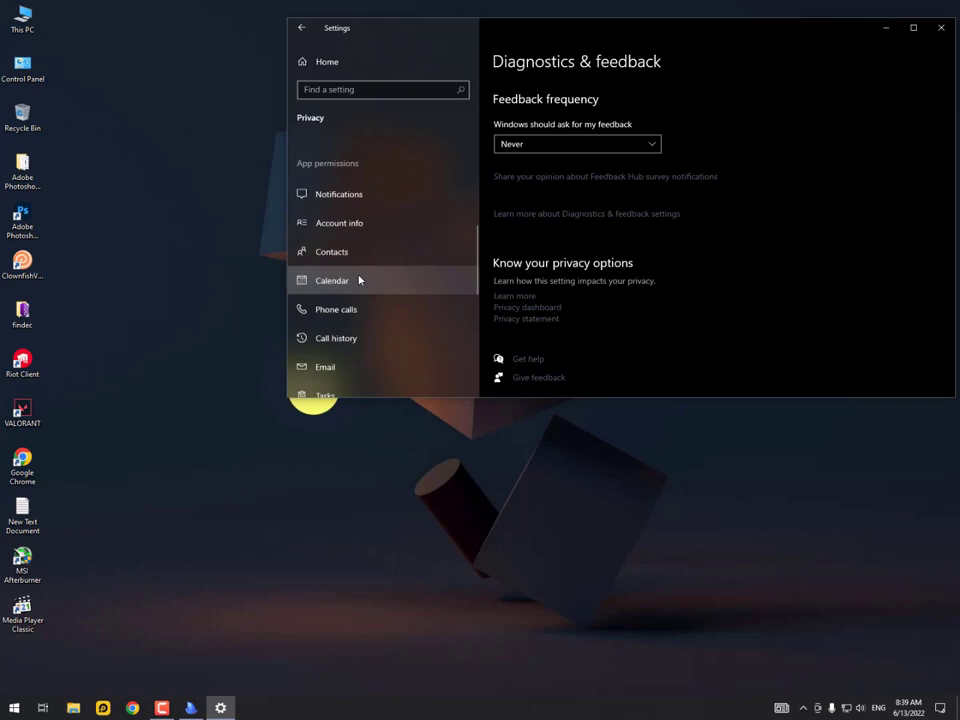
scroll(358, 278, "down", 4)
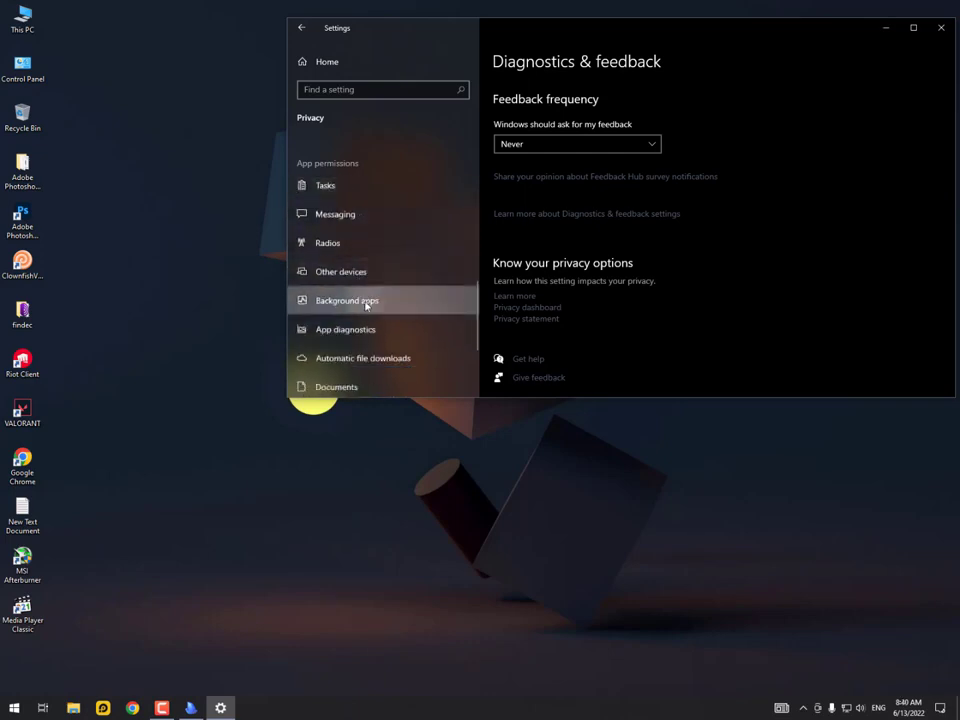
left_click(366, 306)
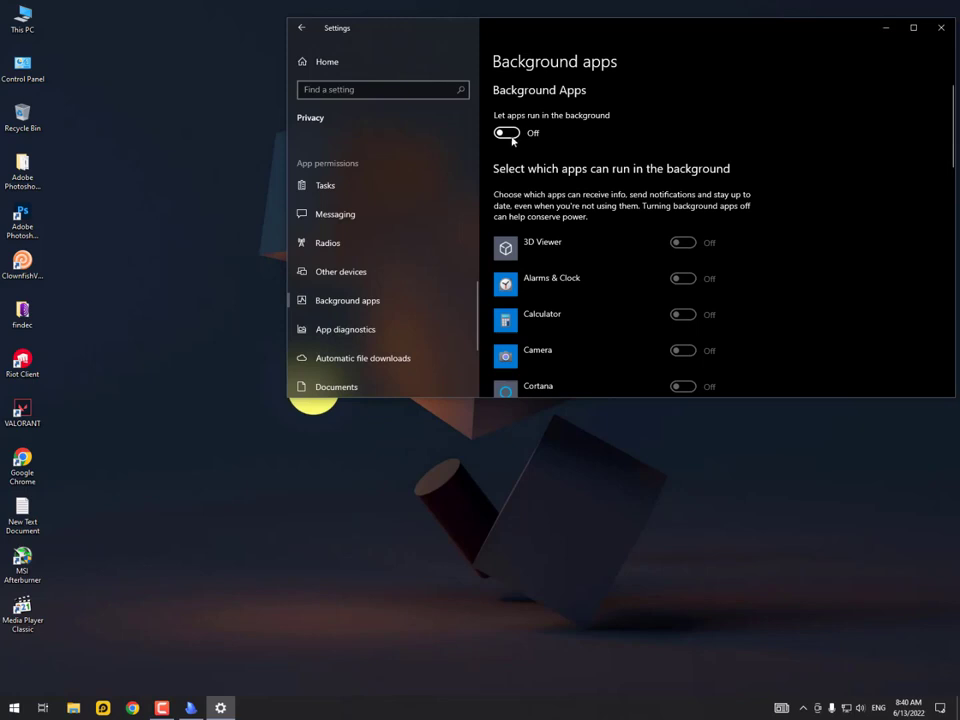
Close Settings and refresh the desktop
left_click(941, 27)
right_click(259, 89)
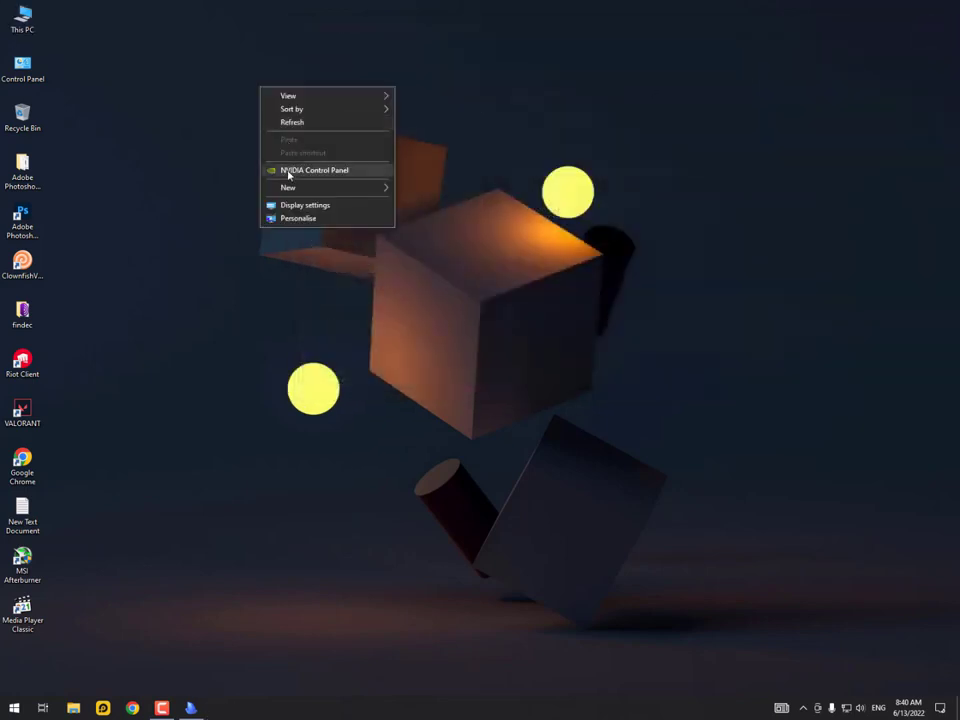
left_click(302, 122)
Launch System Configuration with msconfig and move its window to the upper left
left_click(14, 708)
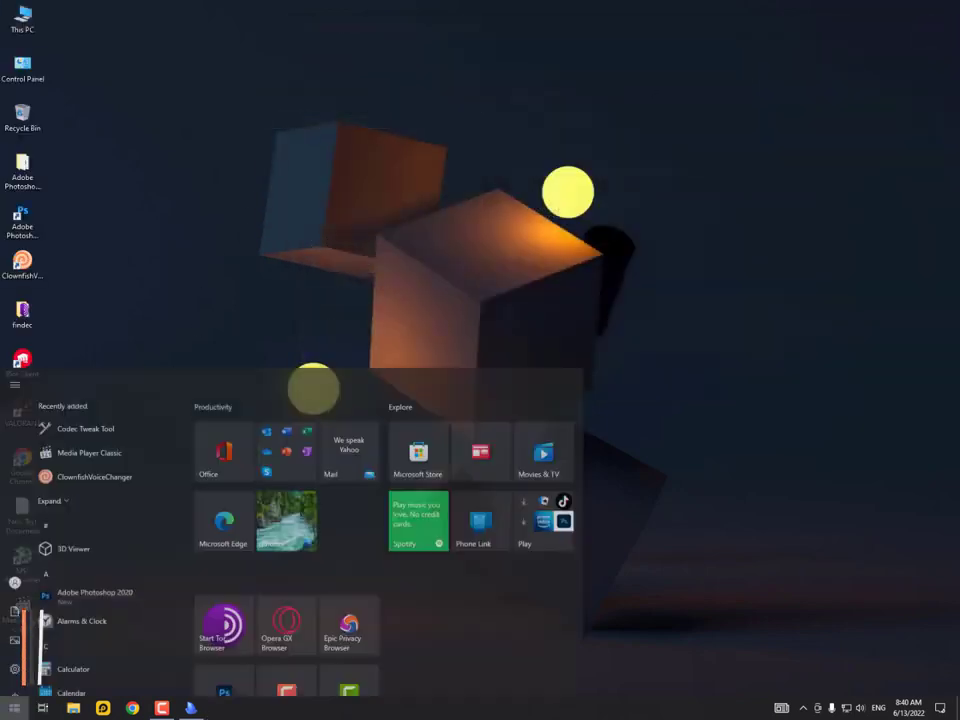
type("ms")
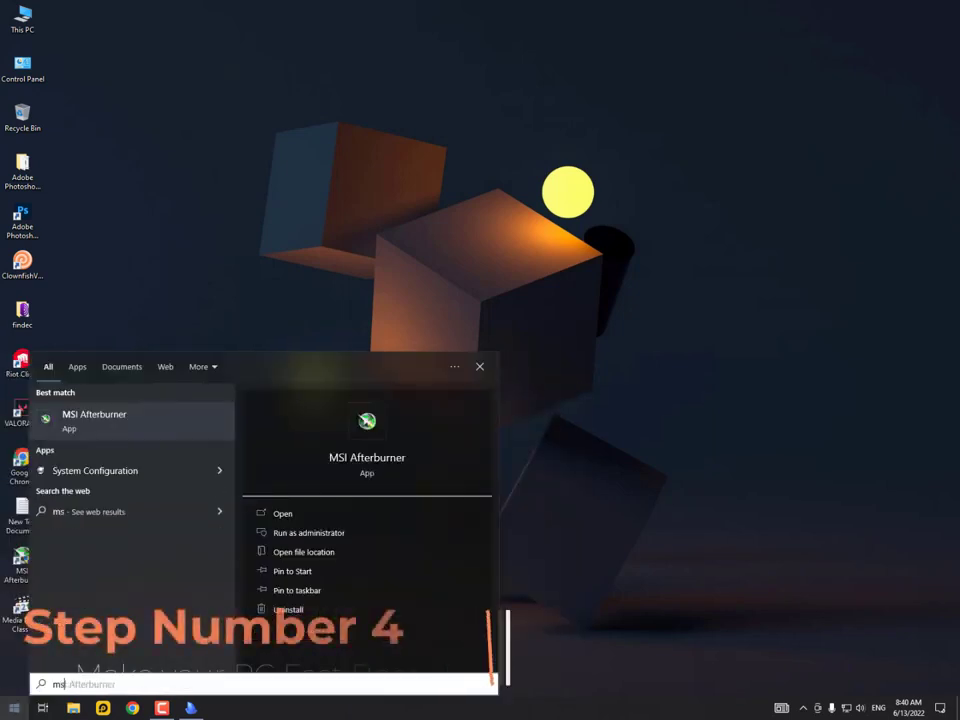
type("config")
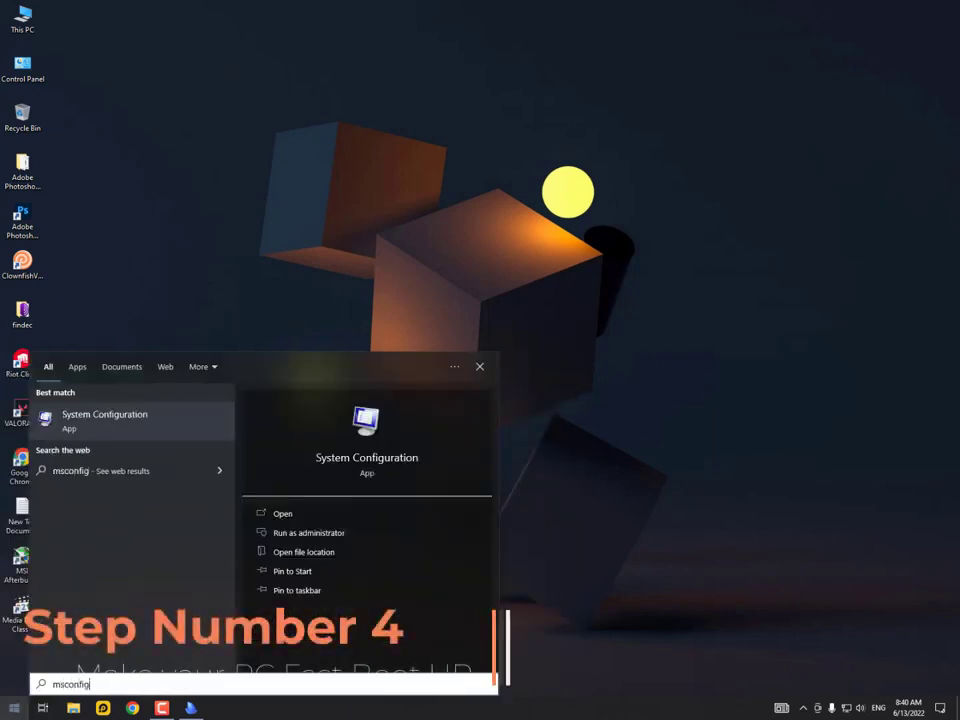
key("Return")
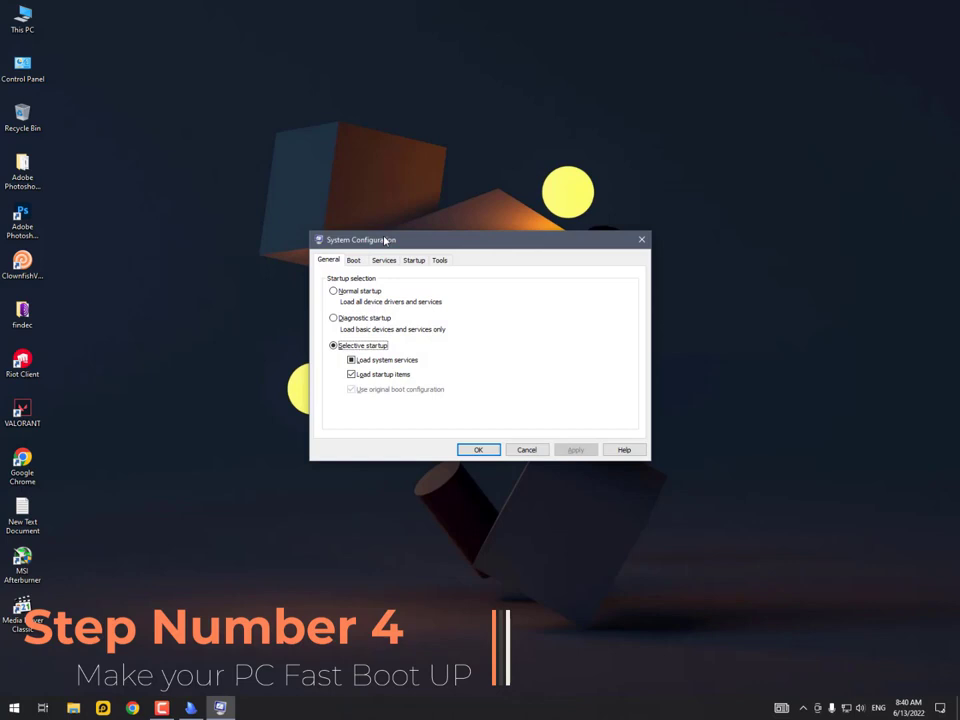
left_click_drag(379, 240, 308, 98)
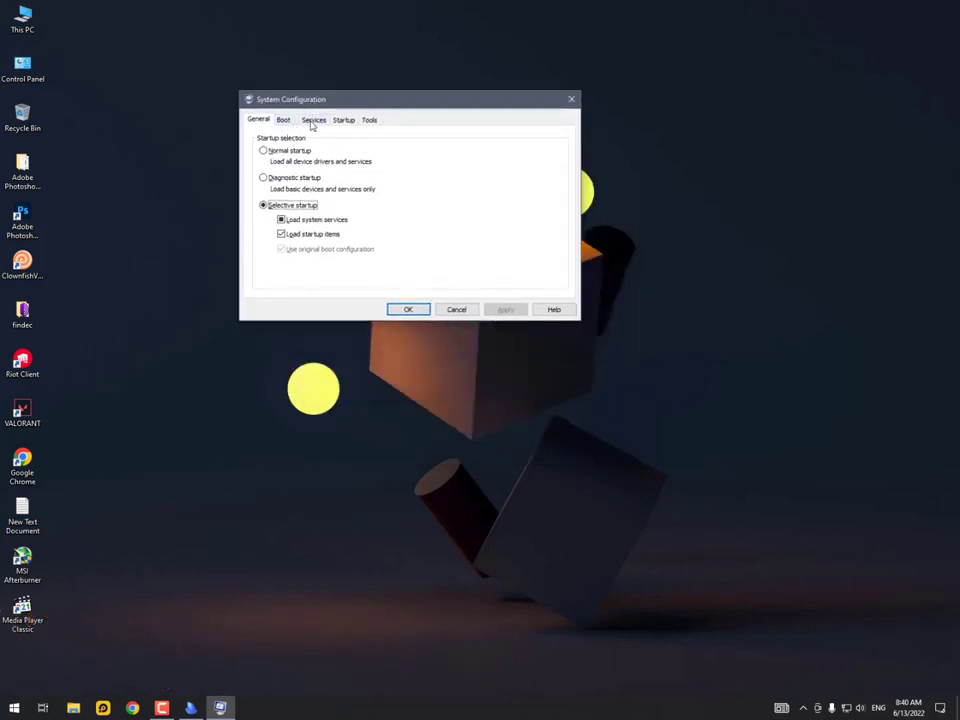
left_click(313, 121)
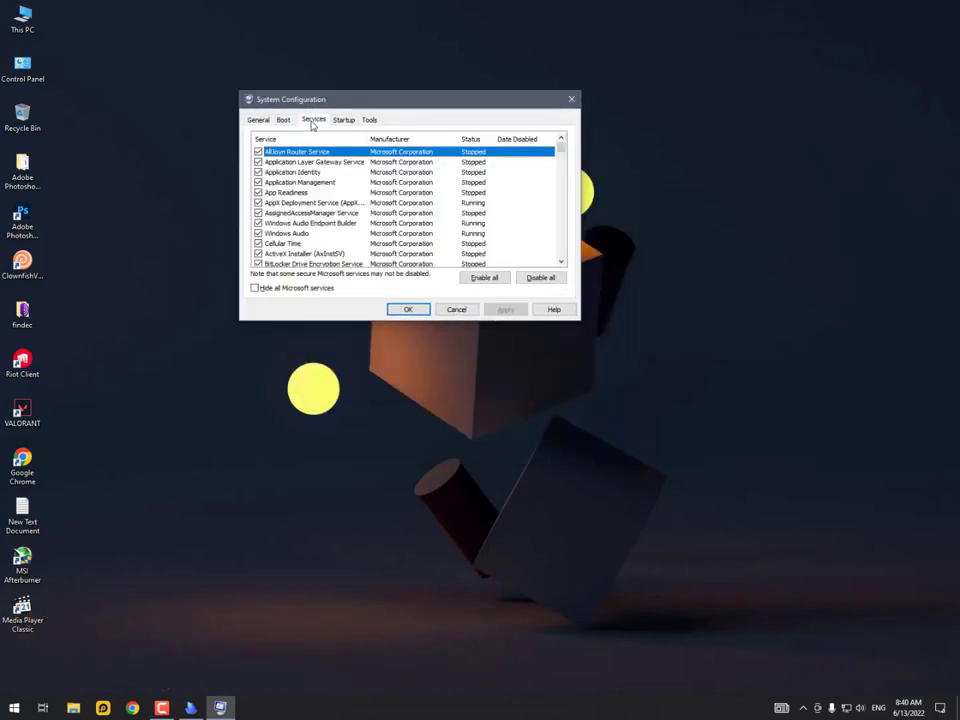
left_click(281, 290)
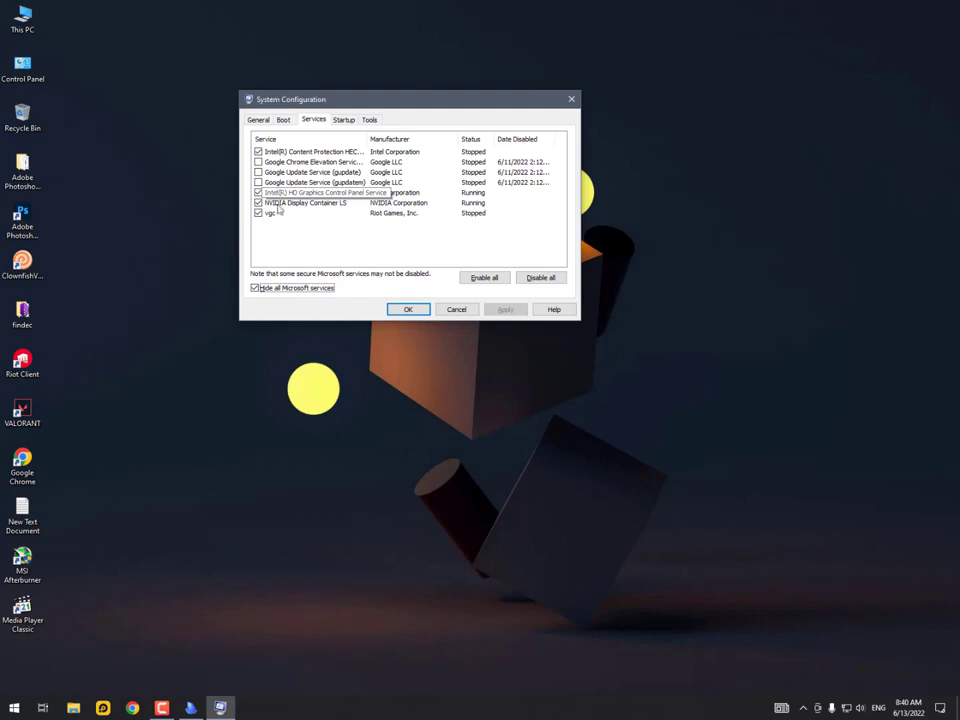
left_click(278, 152)
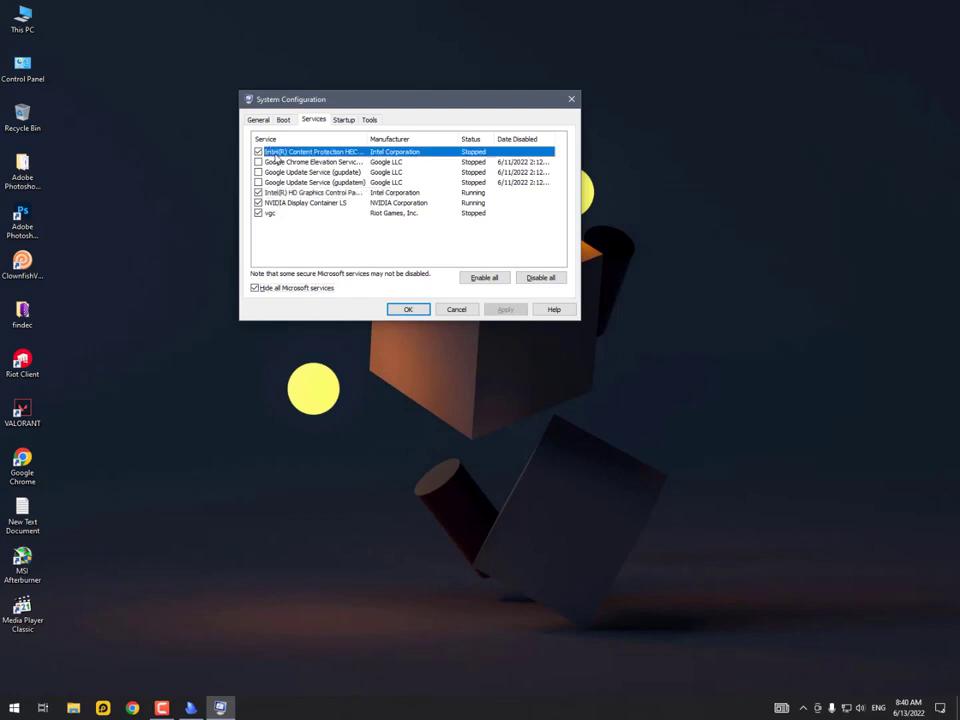
left_click_drag(368, 139, 400, 139)
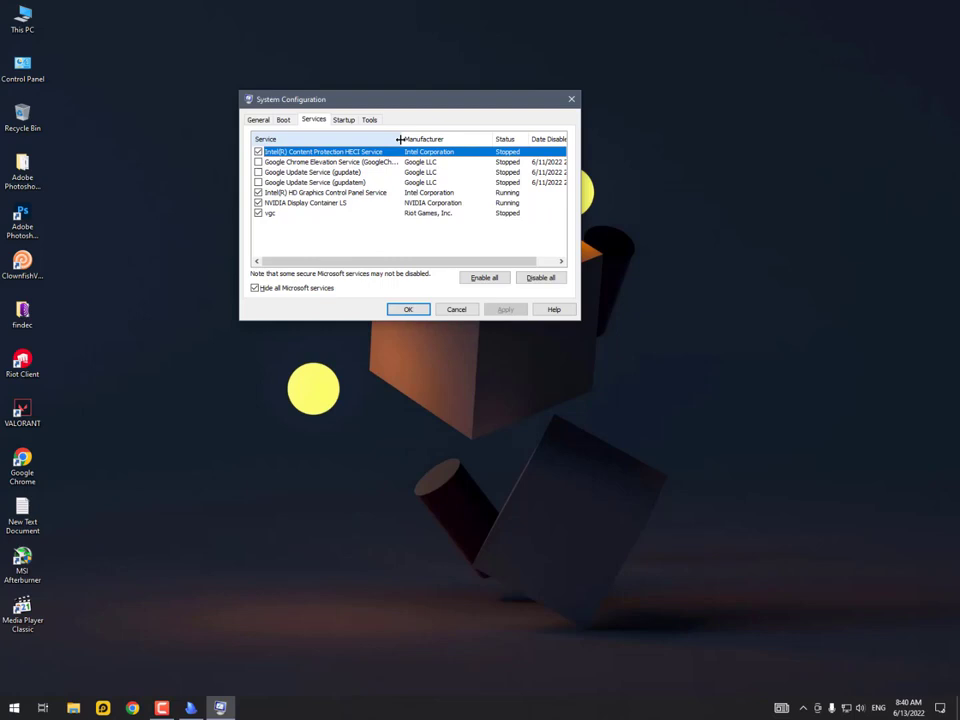
left_click(300, 163)
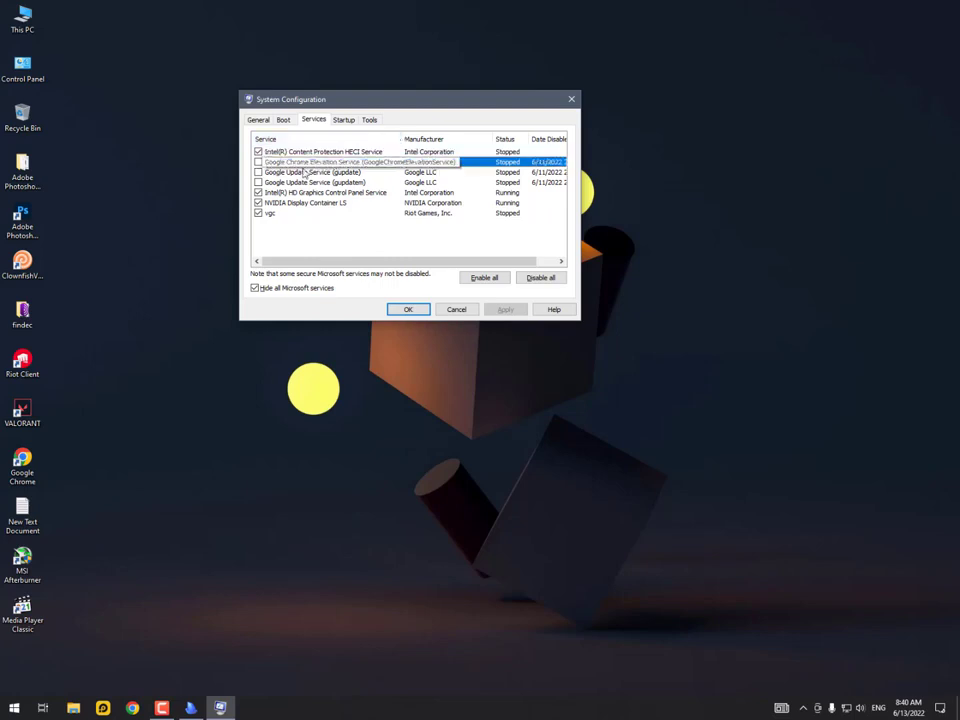
left_click(304, 183)
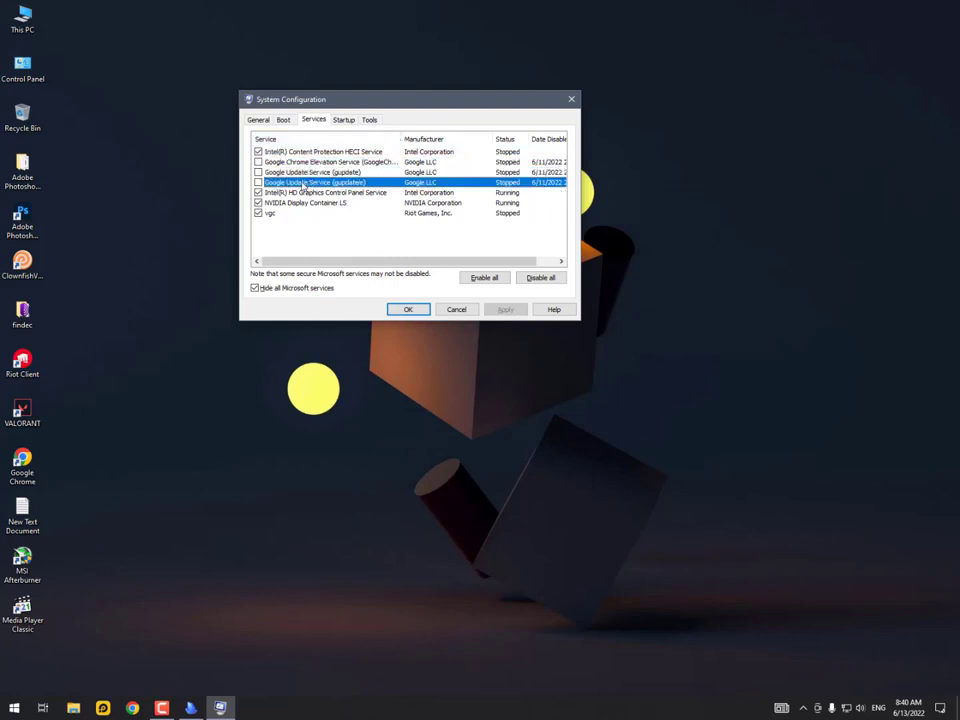
key("Up")
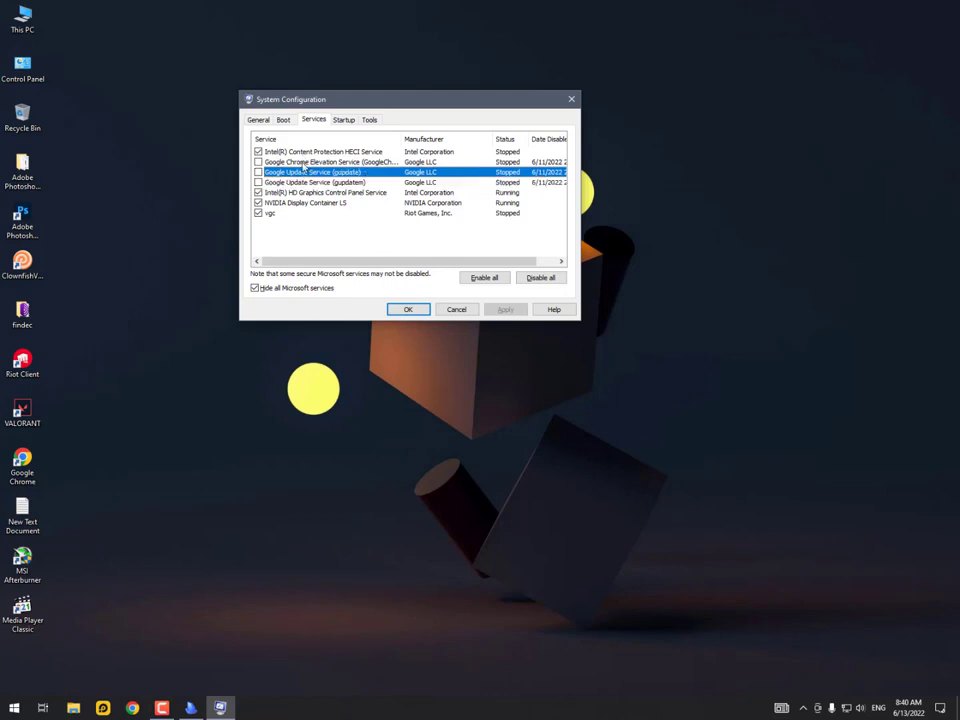
key("Up")
key("Down")
key("Down")
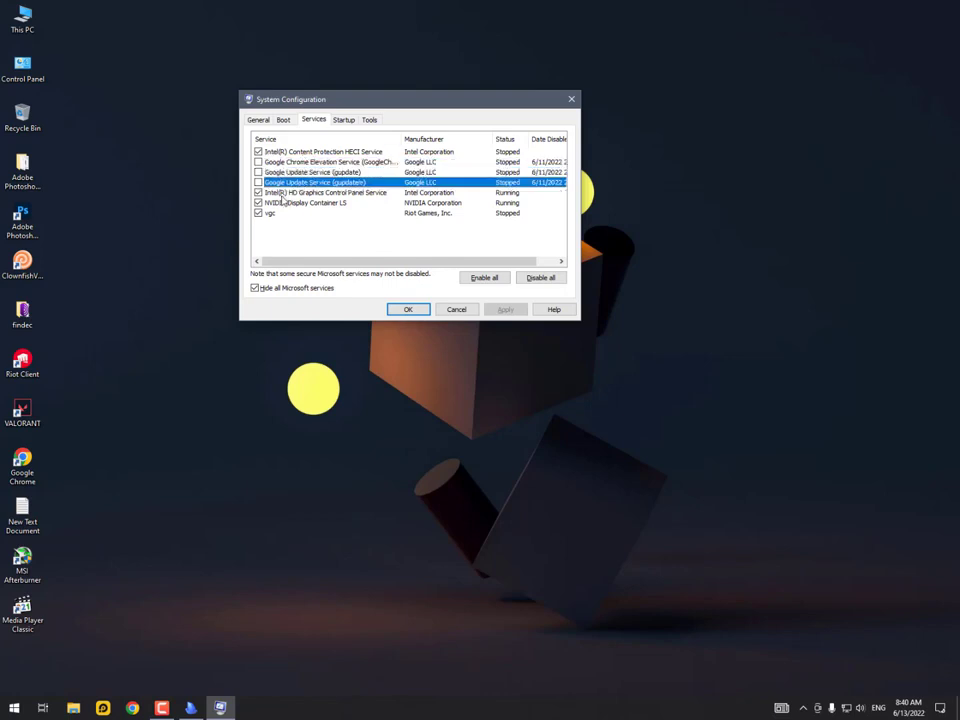
left_click(377, 195)
left_click(298, 206)
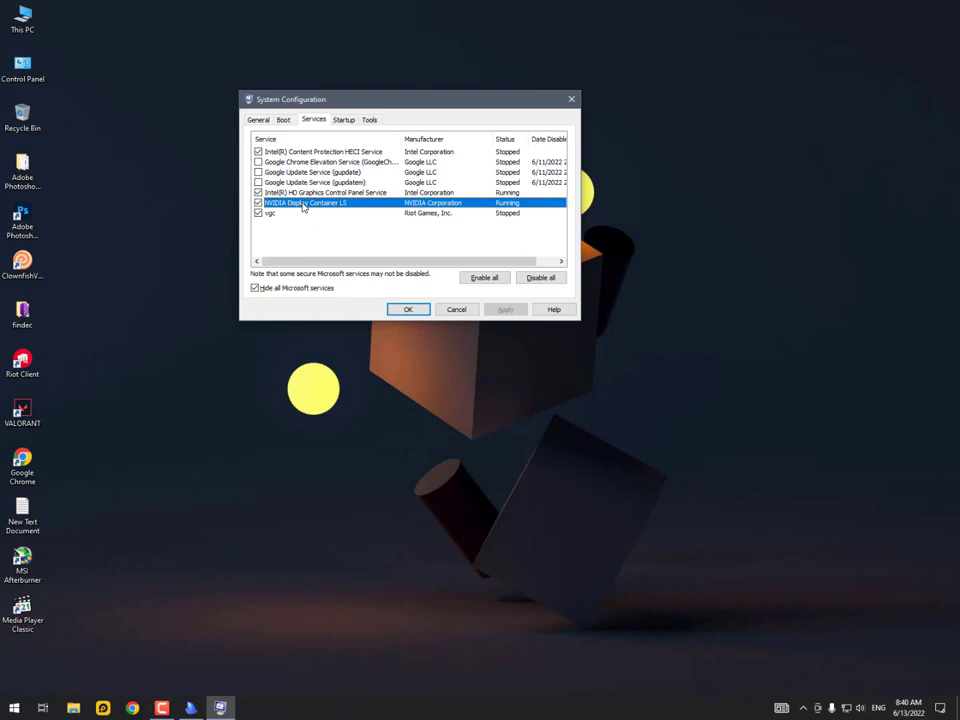
left_click(280, 216)
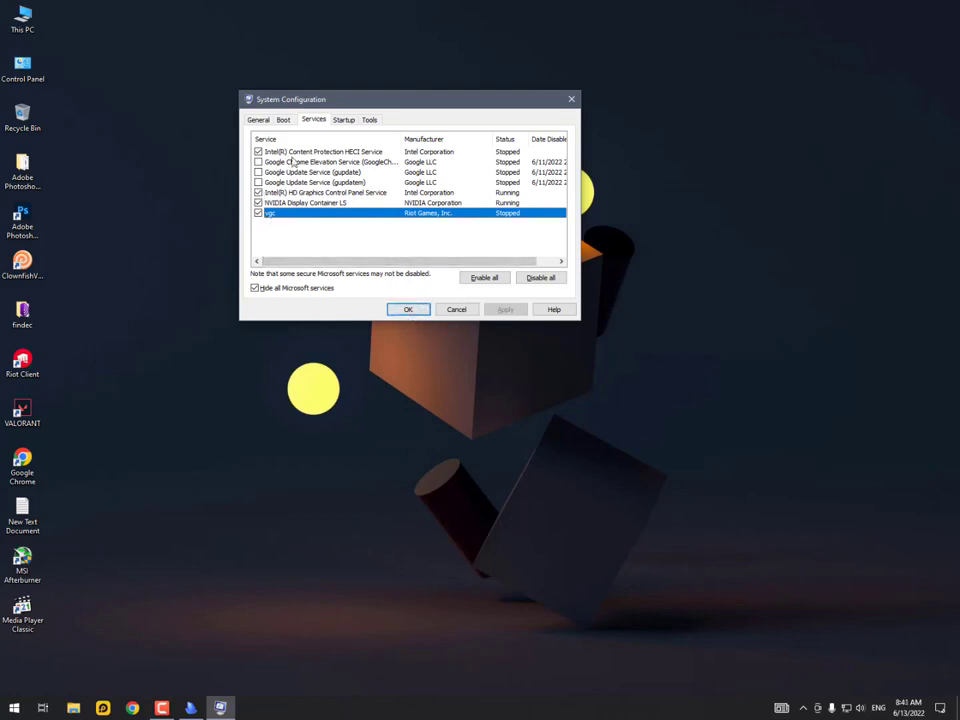
left_click(259, 120)
left_click(300, 205)
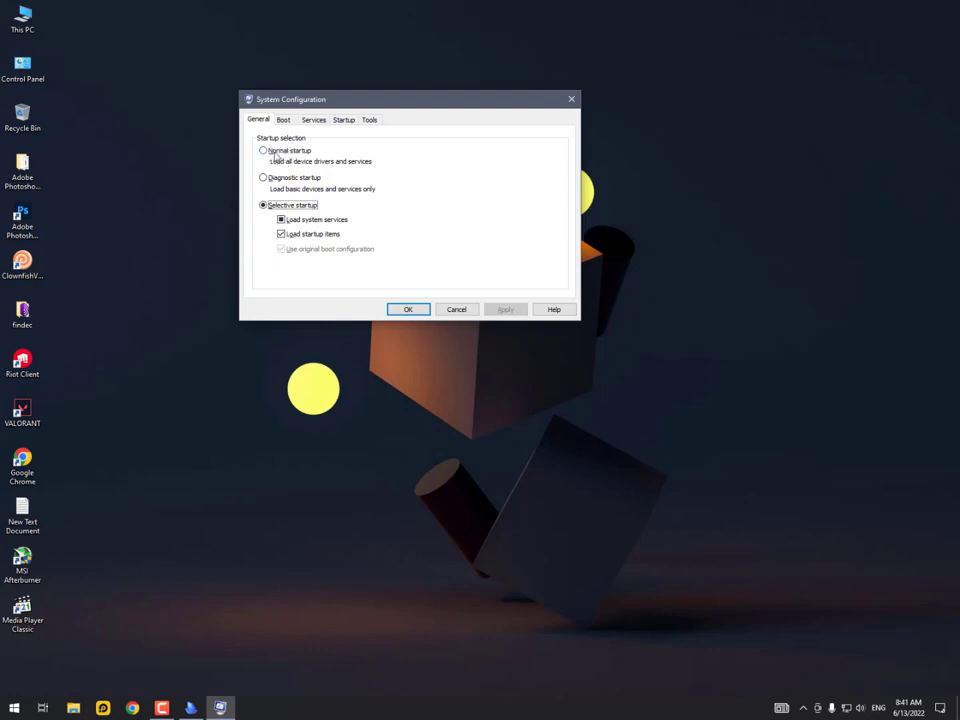
Limit the boot number of processors to 4, then apply and close System Configuration
left_click(283, 122)
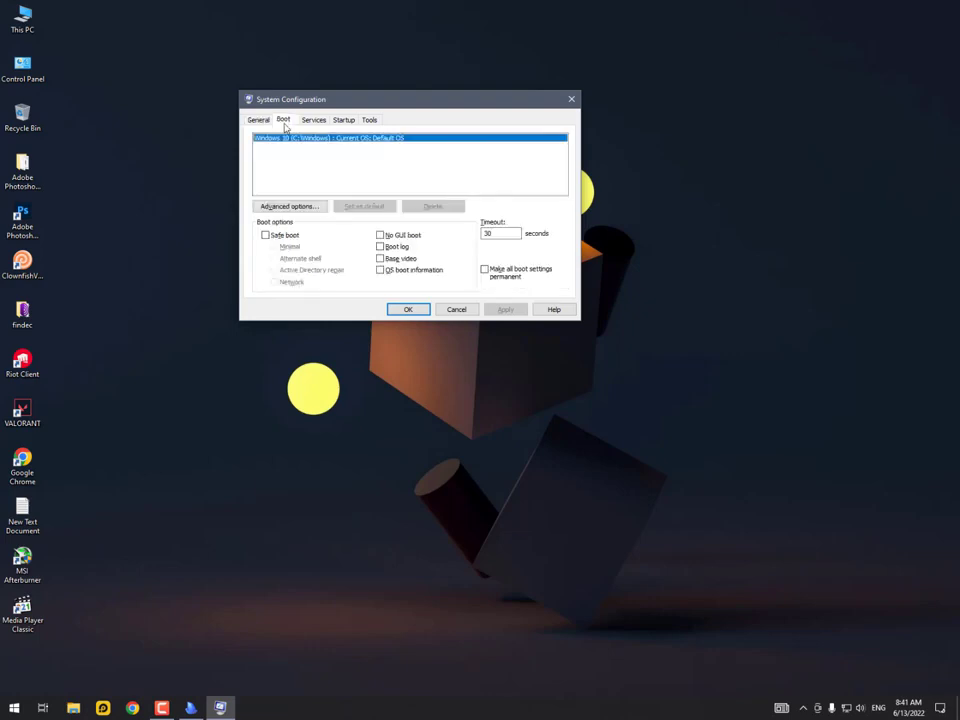
left_click(287, 207)
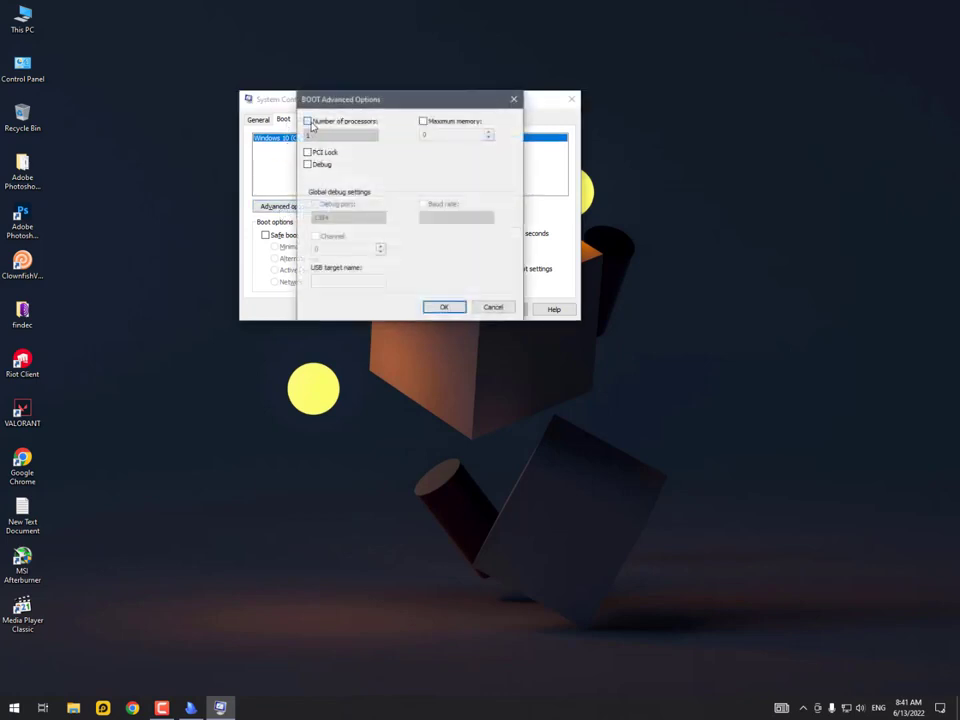
left_click(308, 121)
left_click(351, 139)
left_click(338, 163)
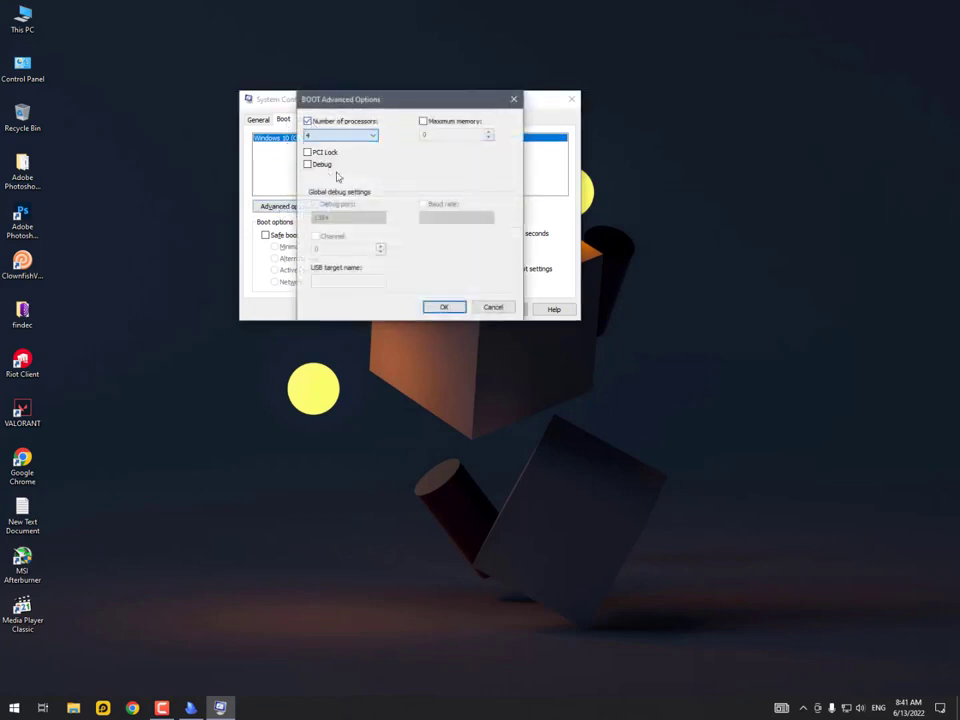
left_click(443, 306)
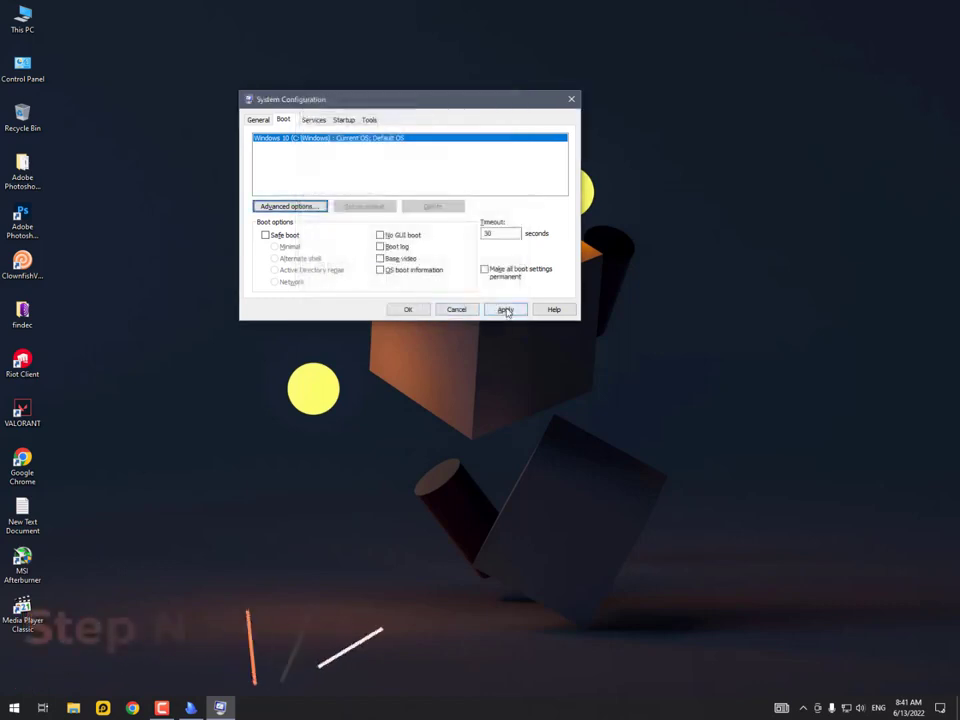
left_click(506, 310)
left_click(408, 309)
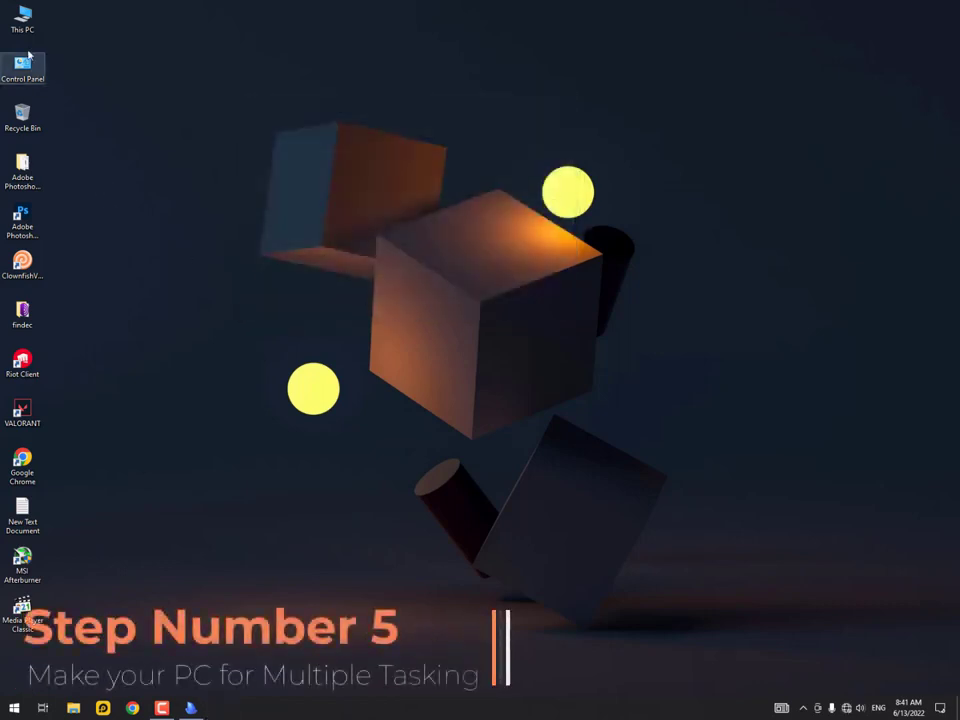
Check USB Drive (F:) Properties' ReadyBoost tab, which reports the device unusable, then close it
double_click(24, 18)
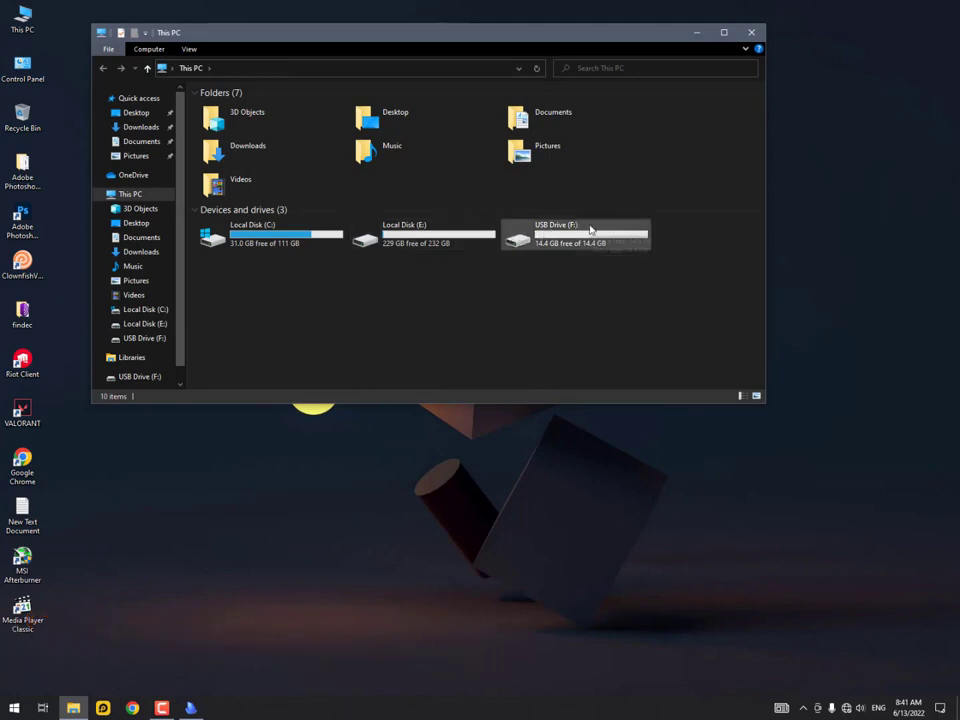
left_click(590, 229)
right_click(590, 229)
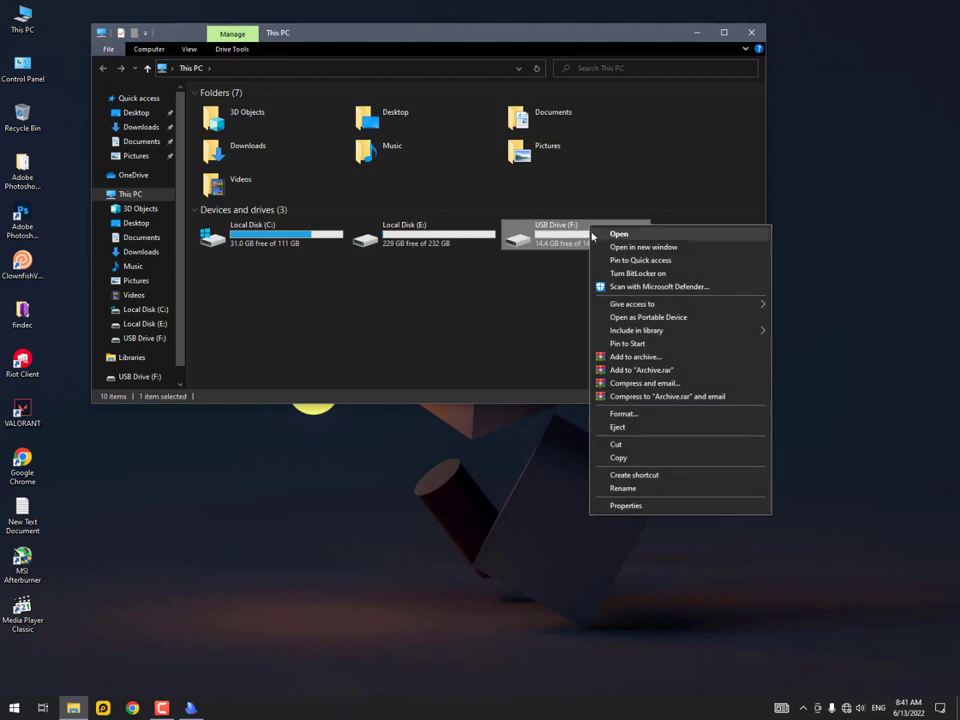
left_click(669, 508)
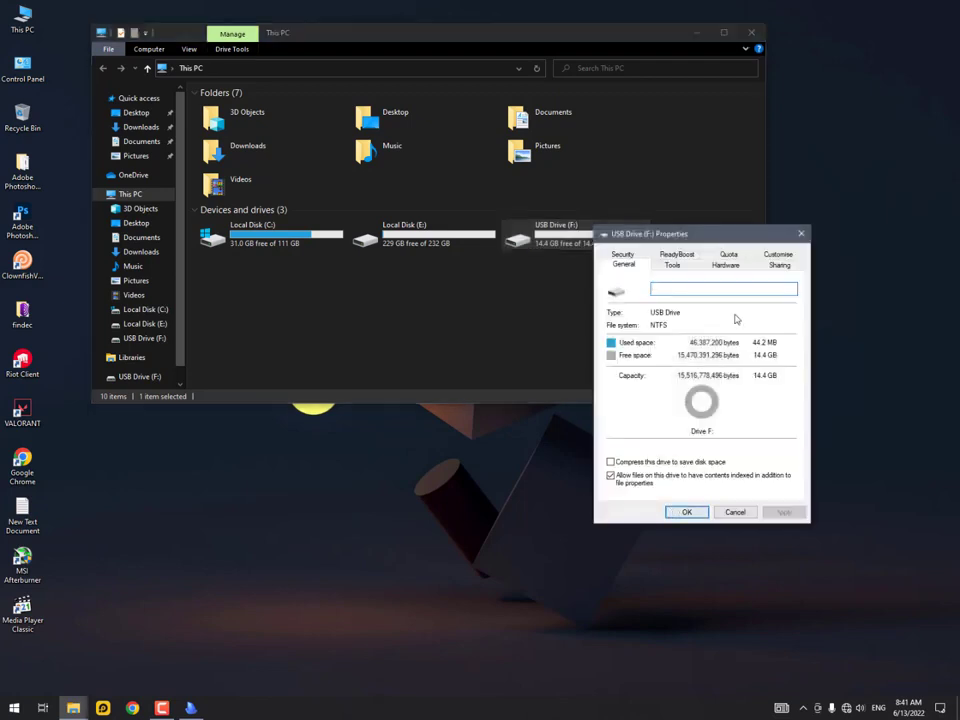
left_click(678, 255)
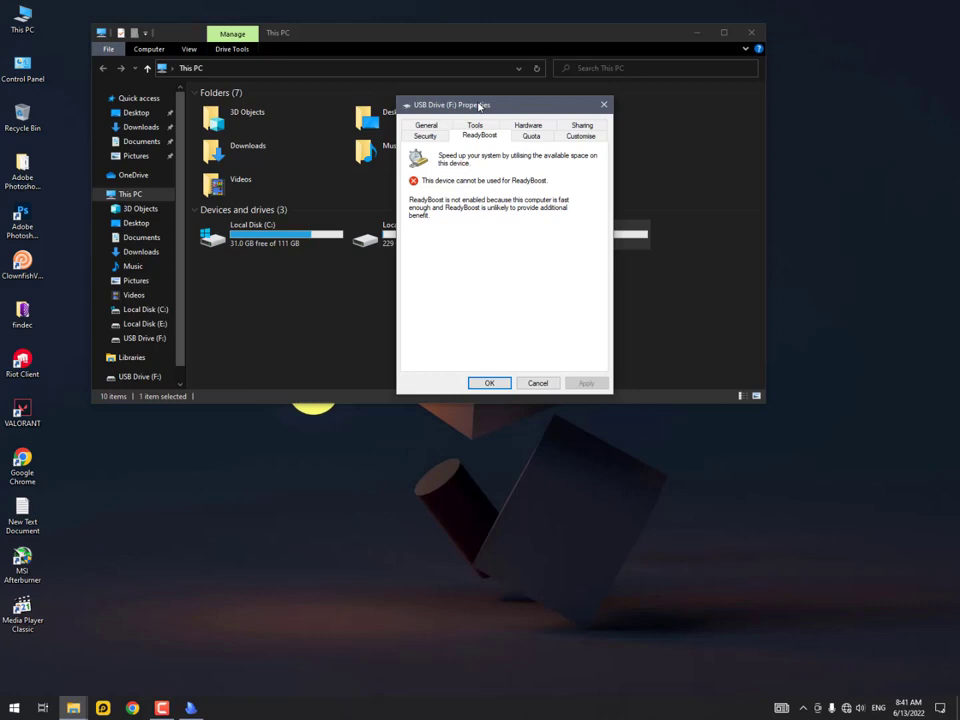
left_click_drag(479, 105, 429, 79)
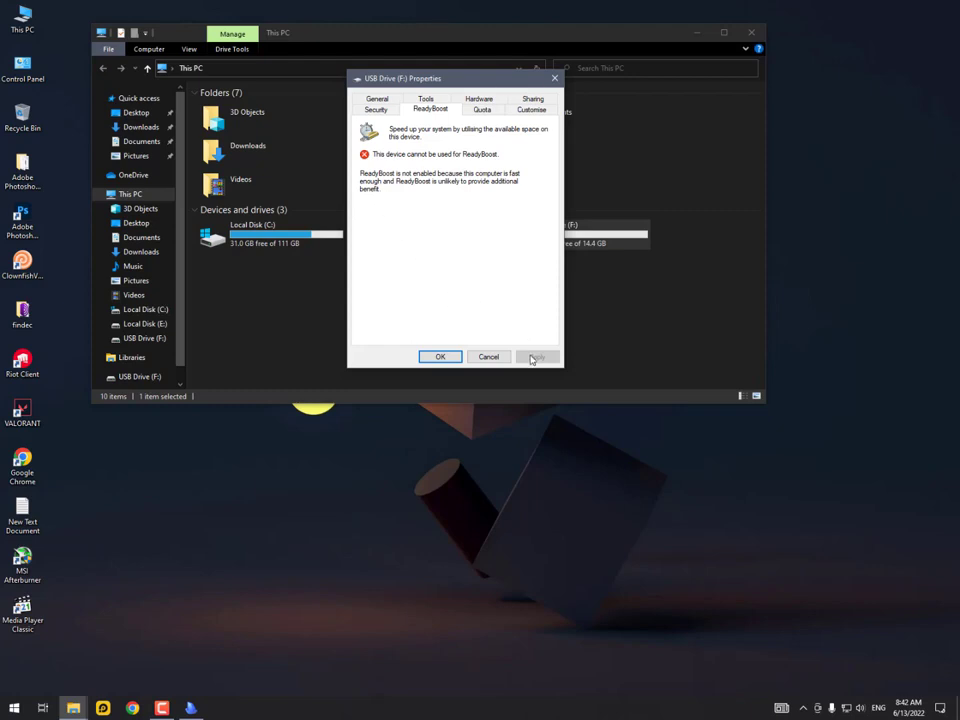
left_click(440, 356)
Open Advanced system settings from This PC's Properties
left_click(750, 33)
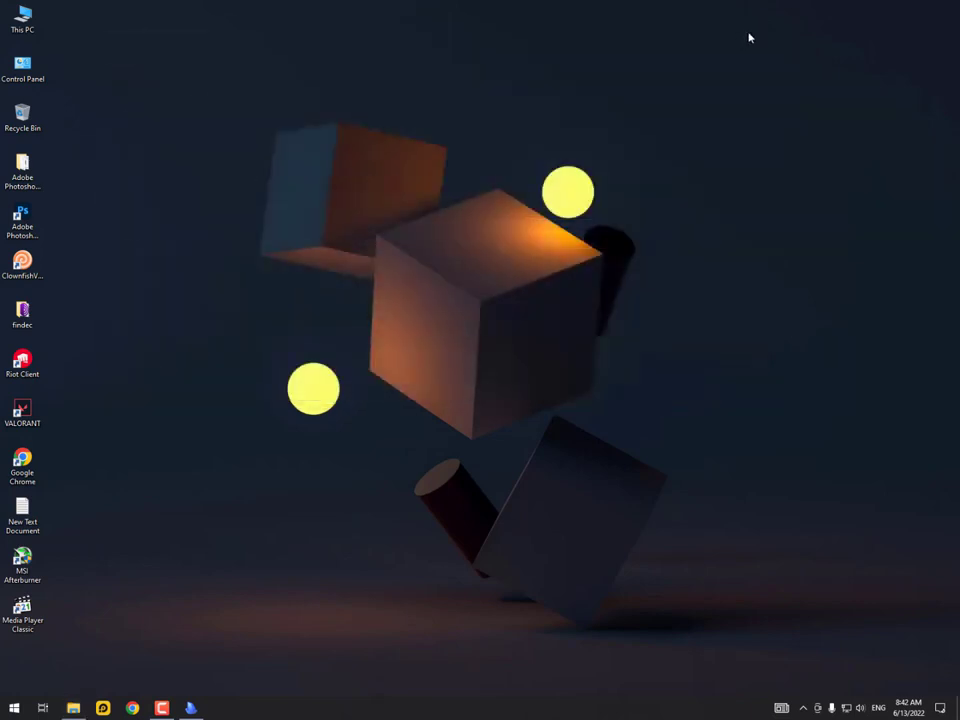
right_click(15, 29)
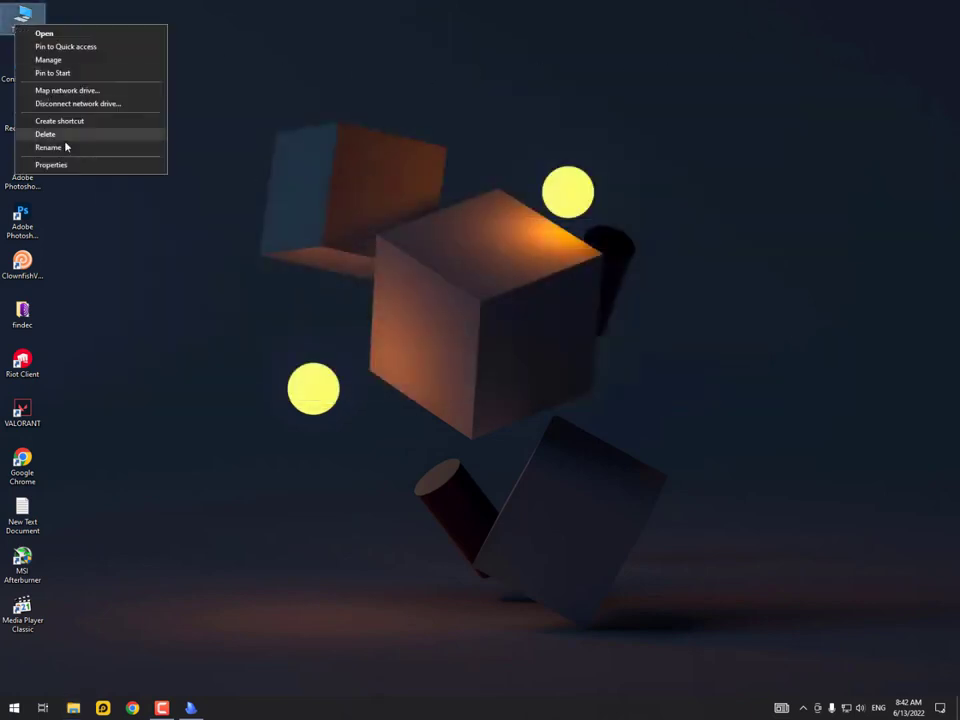
left_click(84, 168)
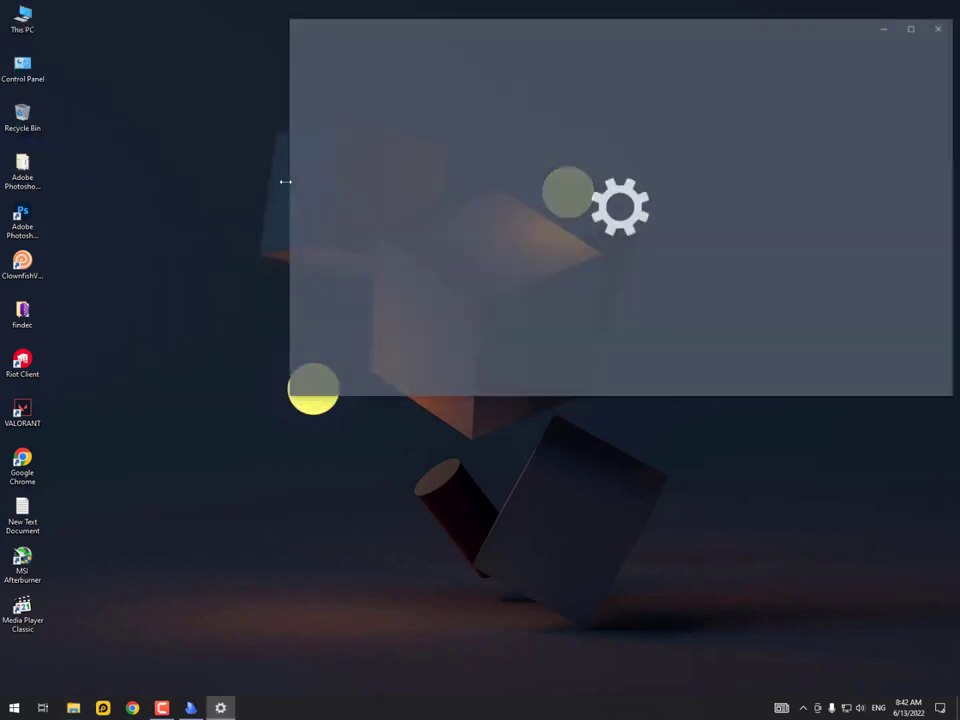
scroll(584, 306, "down", 10)
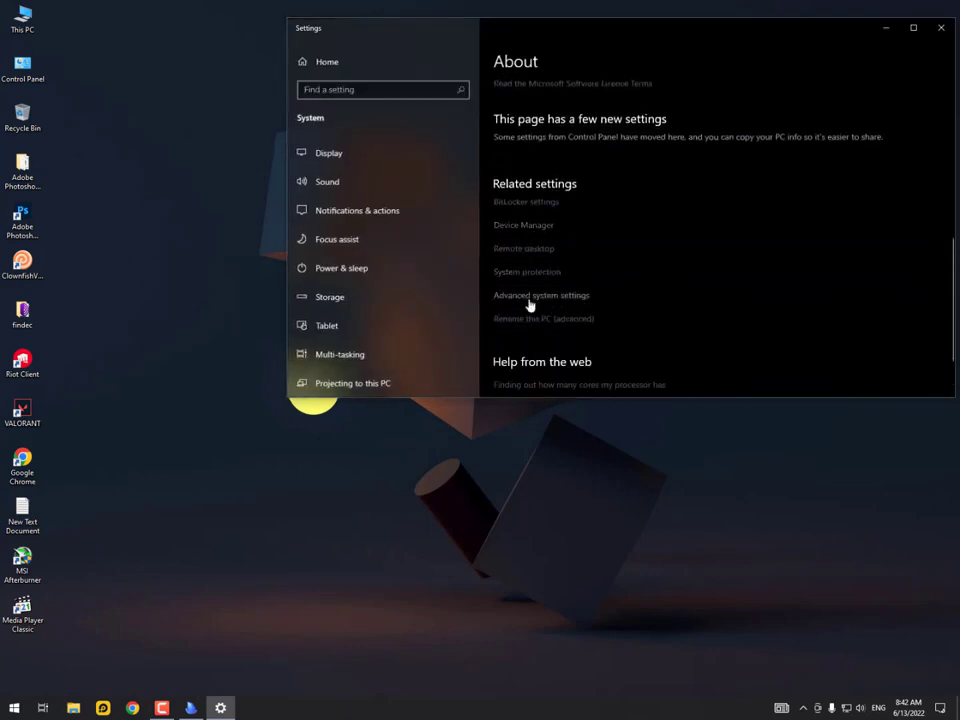
left_click(566, 296)
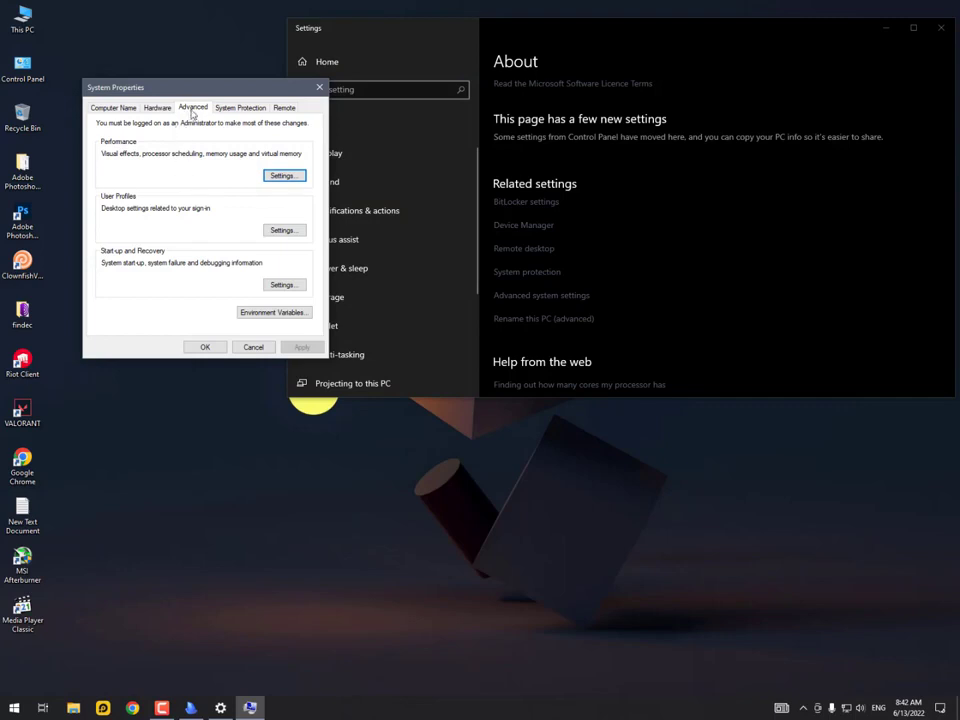
Open the Virtual Memory dialog from the Performance Options Advanced tab
left_click(280, 176)
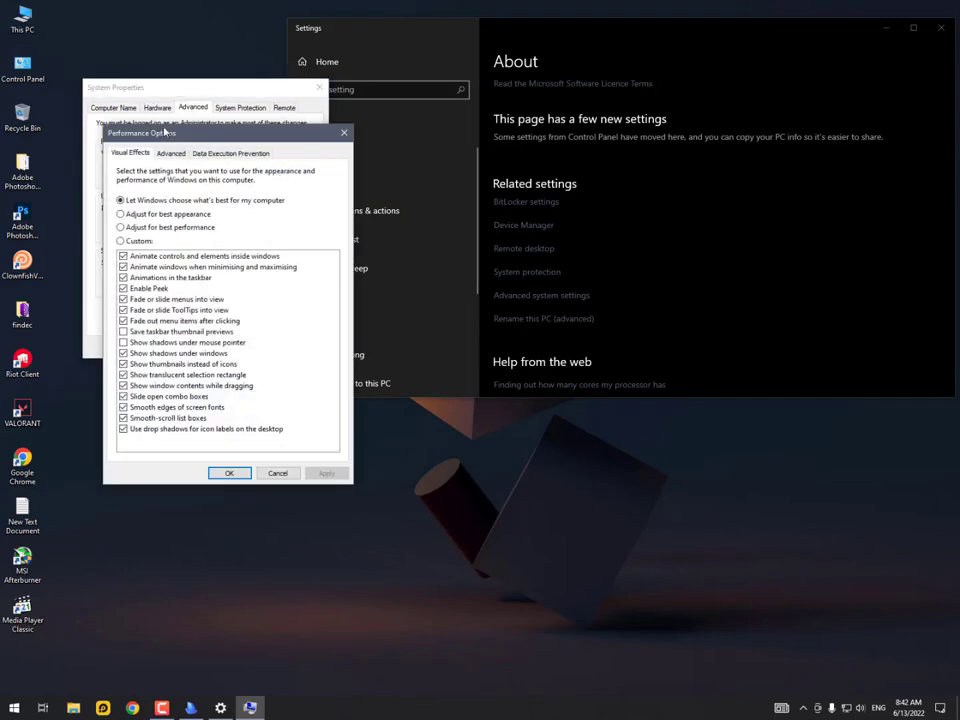
left_click_drag(168, 134, 287, 30)
left_click(294, 50)
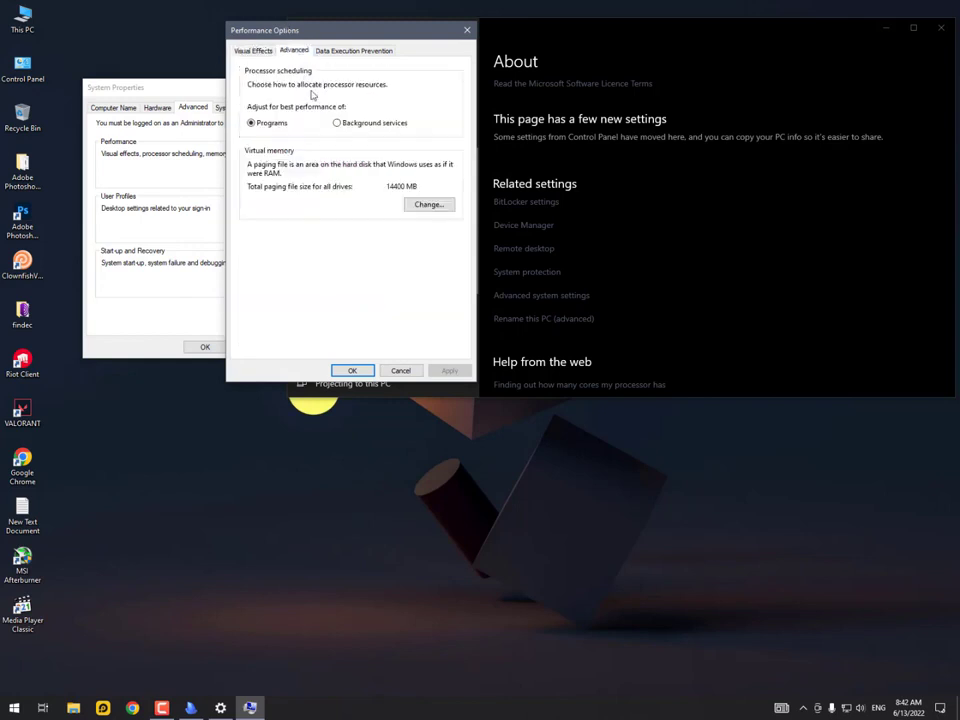
left_click(426, 205)
left_click_drag(256, 48, 162, 88)
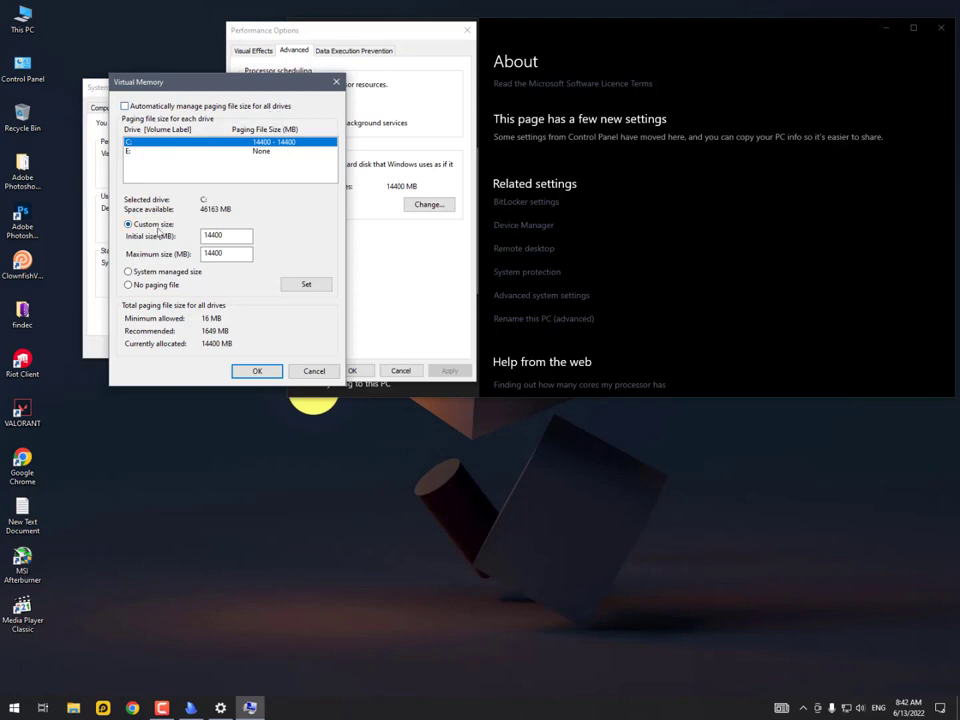
Review C:'s custom Initial and Maximum paging file sizes of 14400 MB
left_click_drag(240, 236, 191, 239)
double_click(240, 254)
double_click(222, 236)
key("Tab")
left_click(230, 255)
Check drive sizes, including USB Drive (F:), in This PC, then return to the Maximum size box
right_click(37, 21)
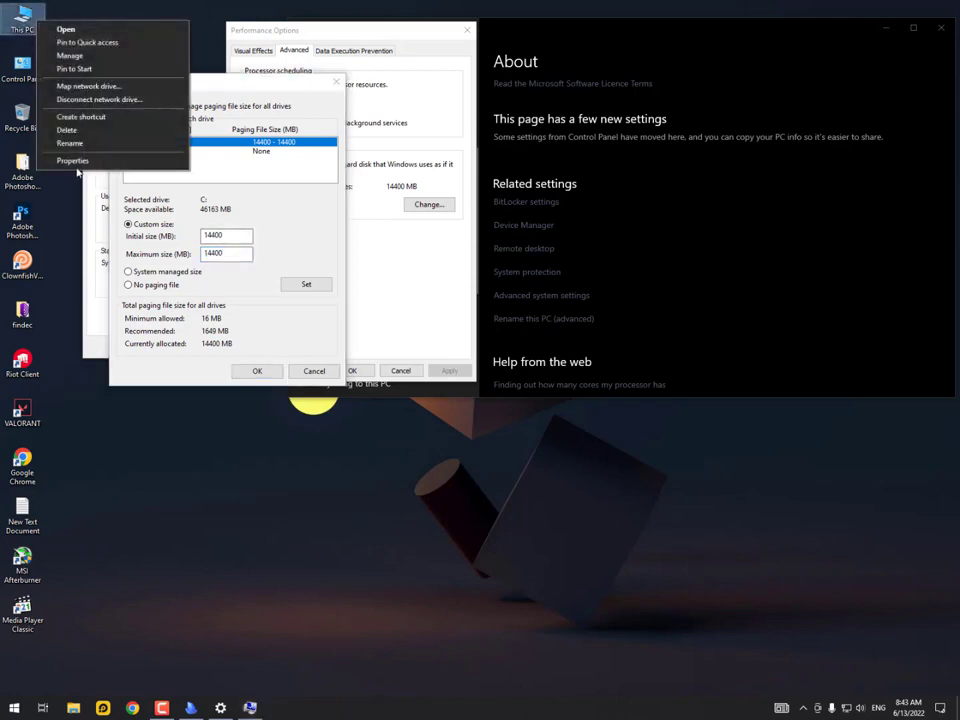
left_click(75, 30)
left_click(567, 253)
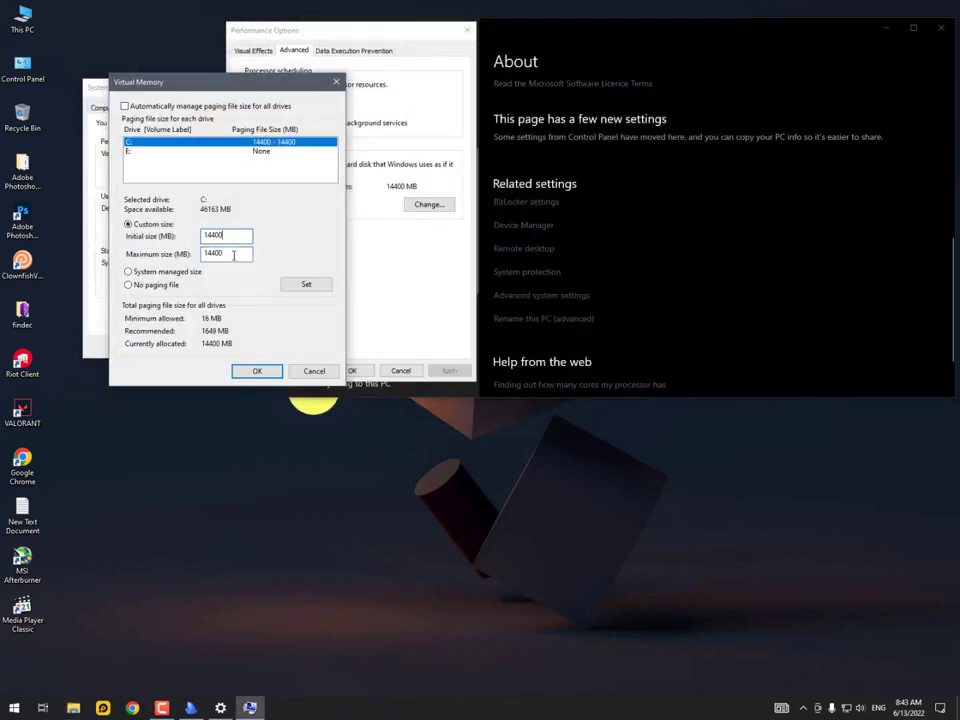
left_click(241, 254)
left_click(241, 253)
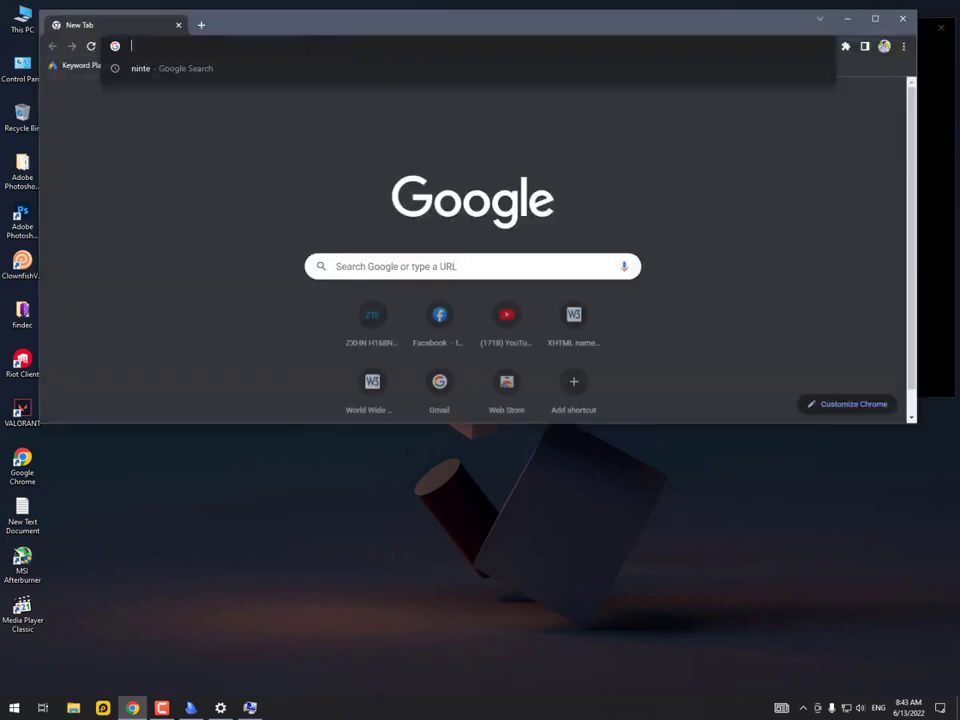
Search '14.4gb to mb' in Chrome and copy the 14400 MB result
type("14.4gb")
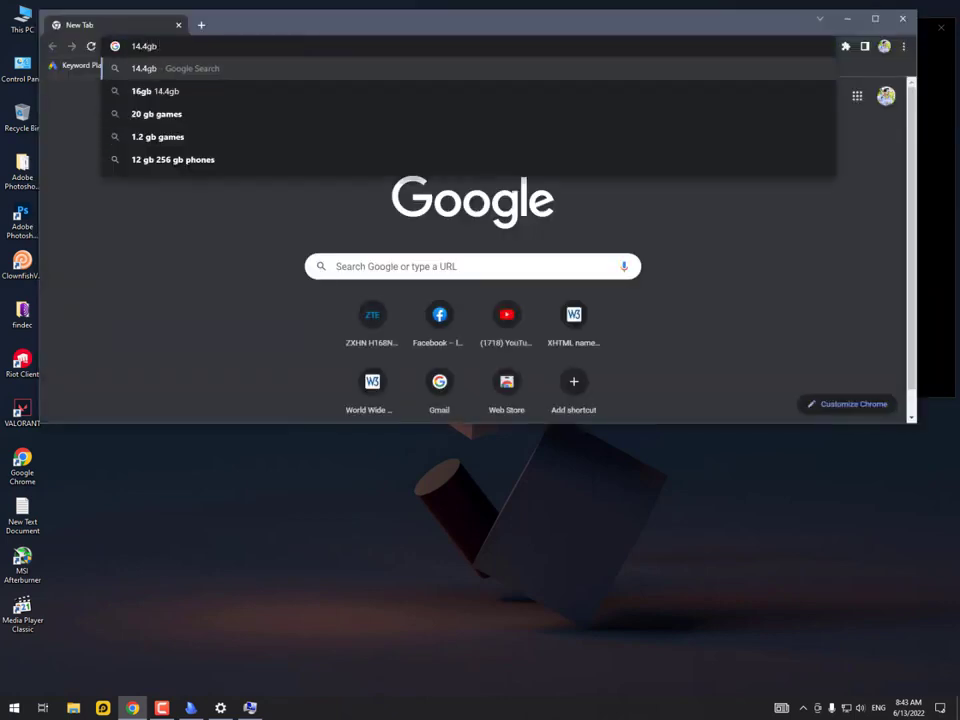
type(" to mb")
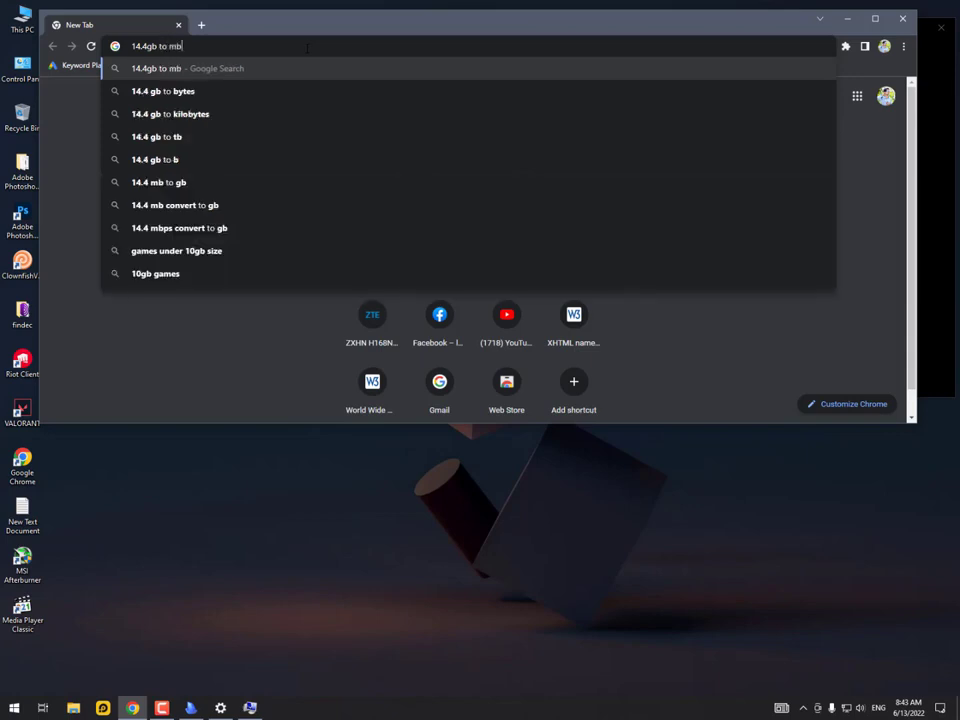
key("Return")
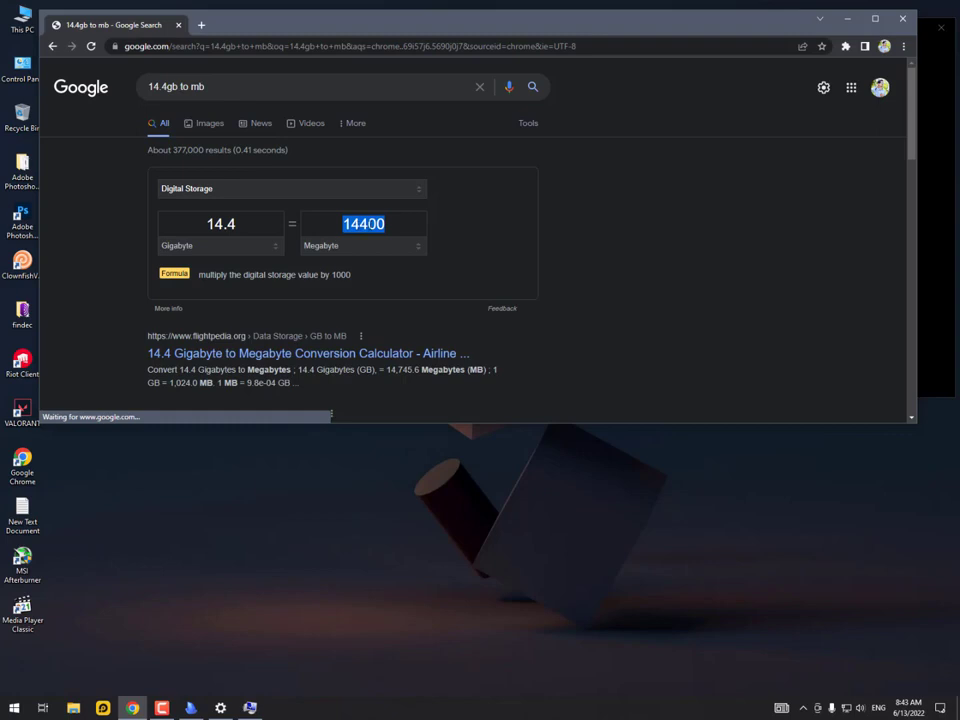
right_click(357, 226)
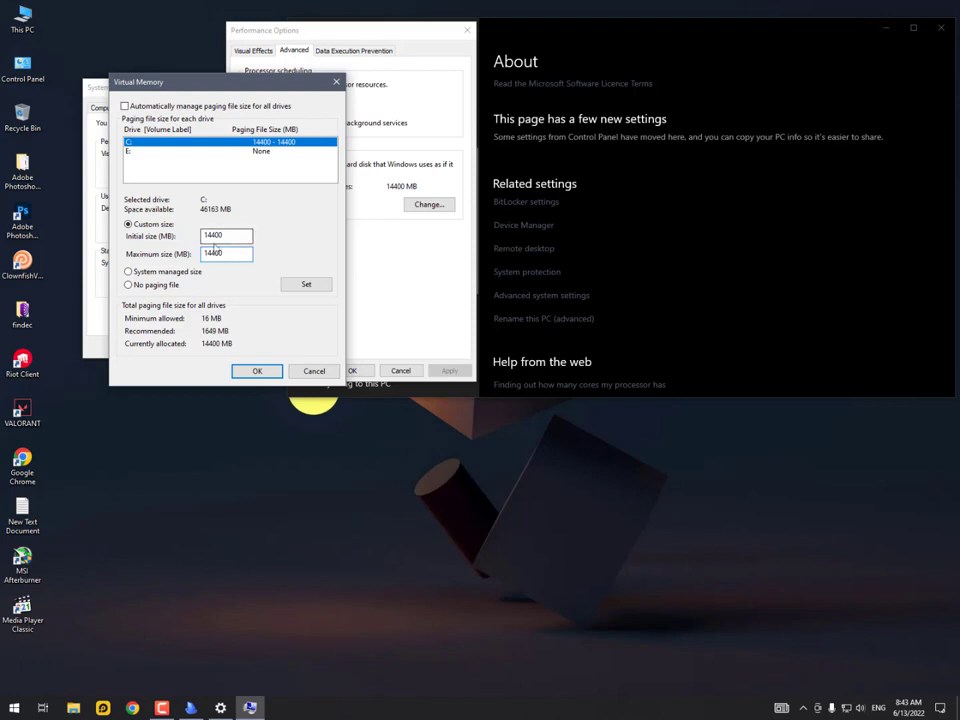
Confirm Virtual Memory, Performance Options and System Properties with OK, close Settings, and refresh the desktop
left_click(262, 371)
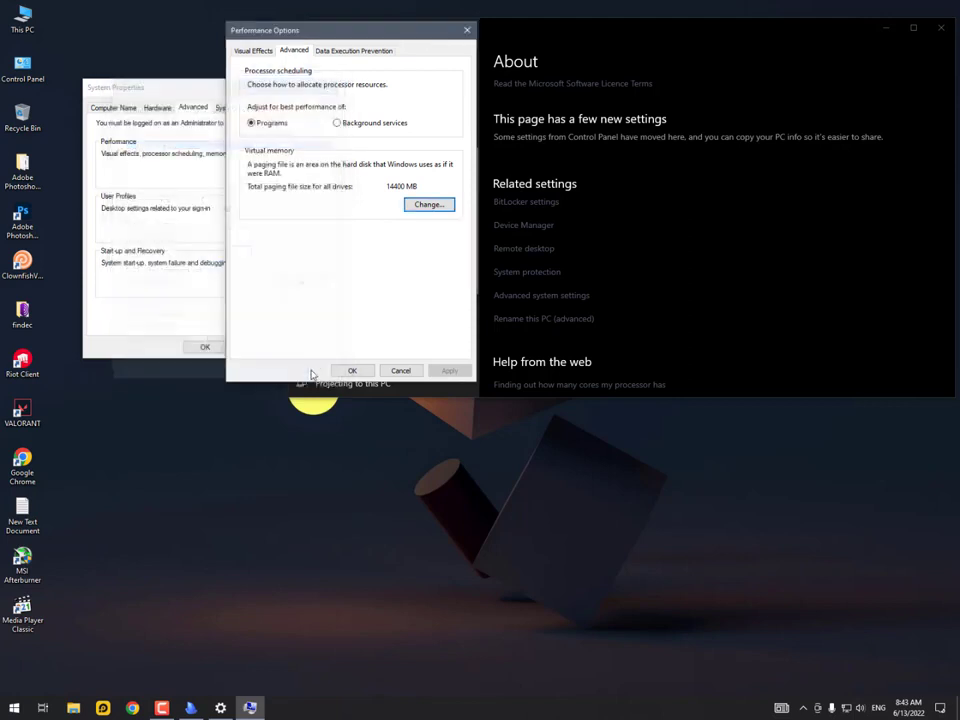
left_click(352, 371)
left_click(204, 347)
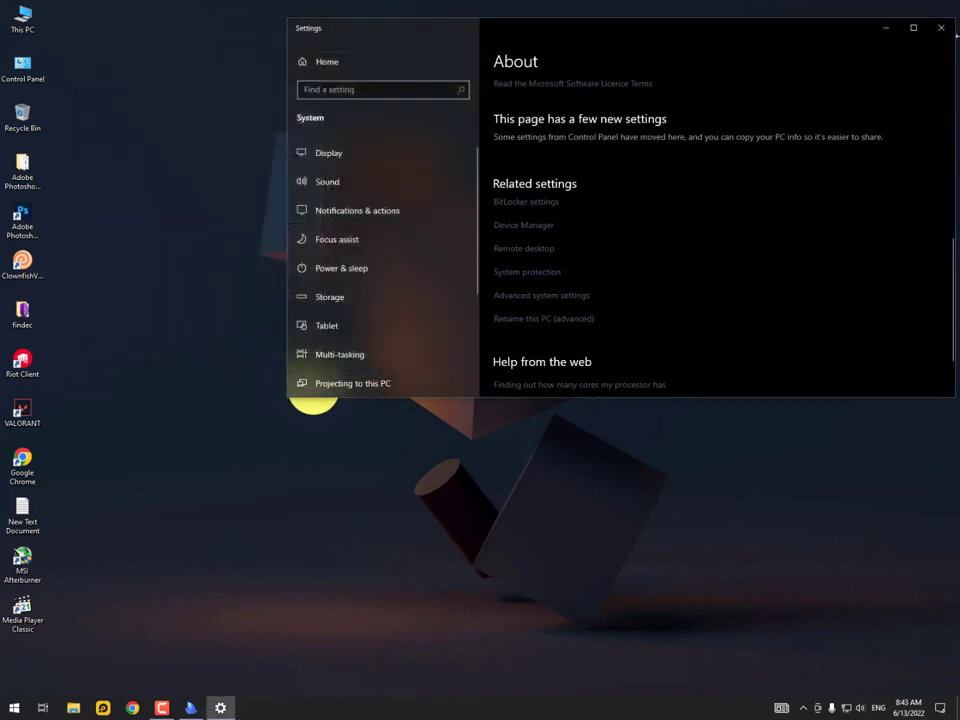
left_click(940, 28)
right_click(206, 136)
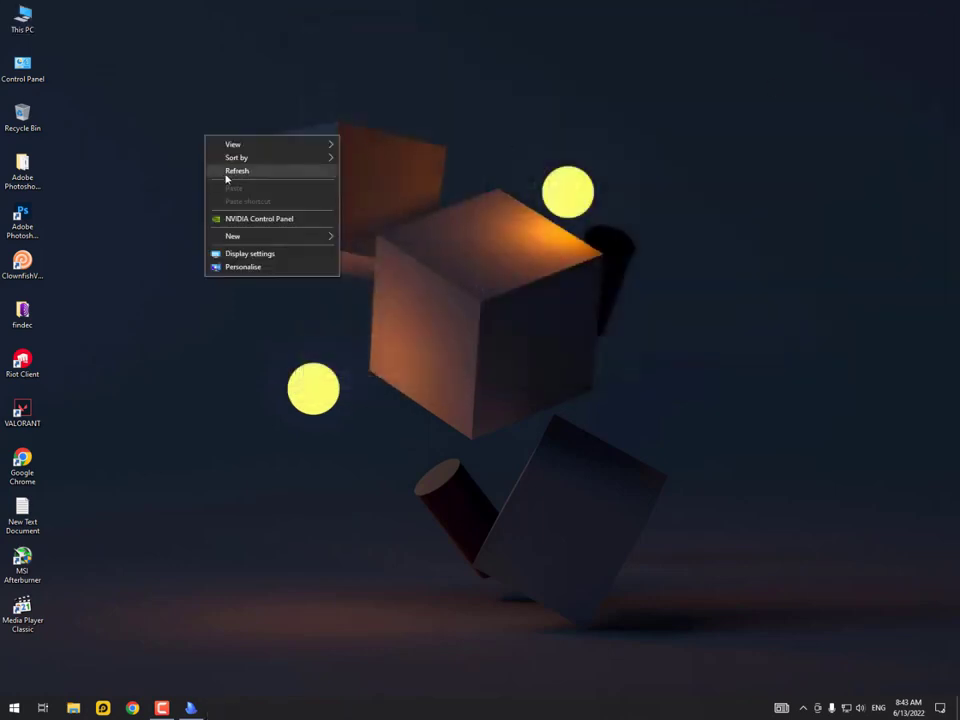
left_click(232, 171)
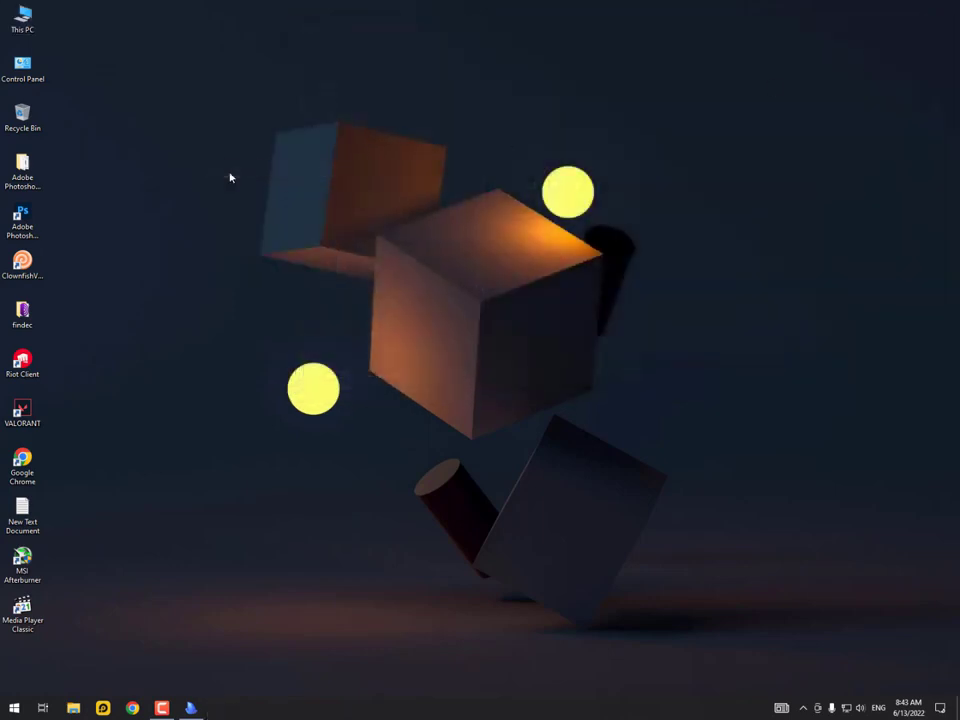